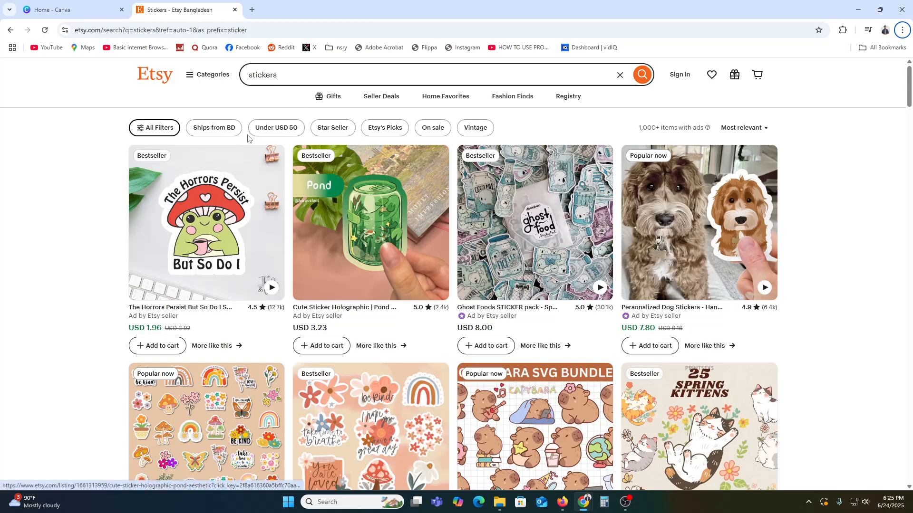
Open the Pond Aesthetic holographic sticker listing from the Etsy sticker search results
{"action": "left_click", "coordinate": [364, 266]}
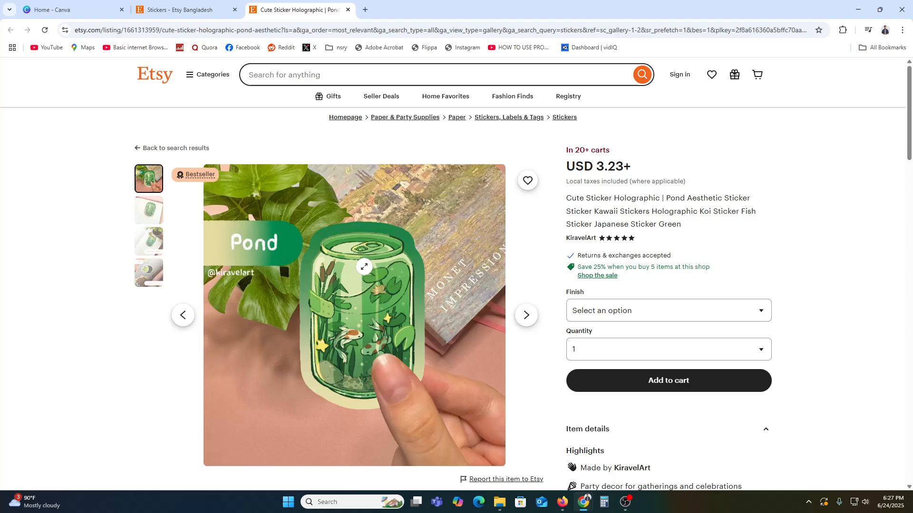
Switch to Canva and create a new custom-size design of 1000 × 1000 px
{"action": "left_click", "coordinate": [81, 4]}
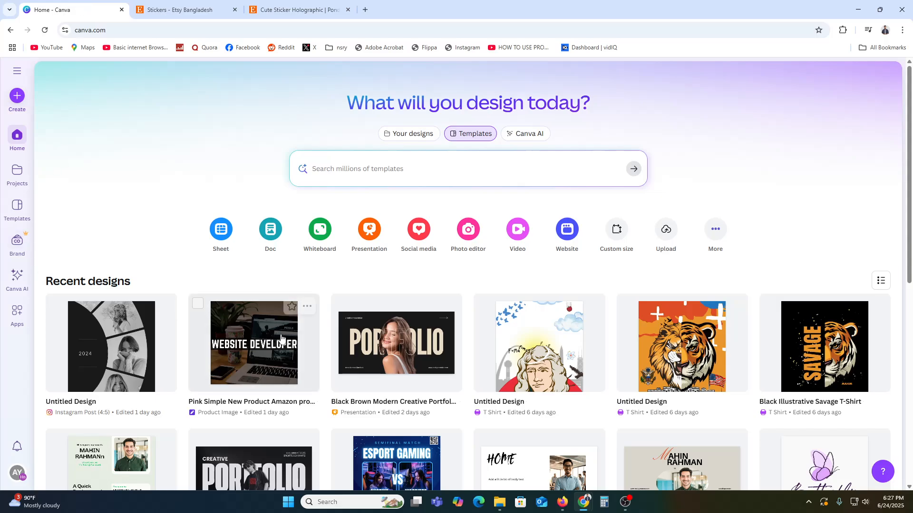
{"action": "scroll", "coordinate": [286, 333], "scroll_direction": "down", "scroll_amount": 3}
{"action": "scroll", "coordinate": [419, 357], "scroll_direction": "down", "scroll_amount": 6}
{"action": "scroll", "coordinate": [96, 175], "scroll_direction": "up", "scroll_amount": 10}
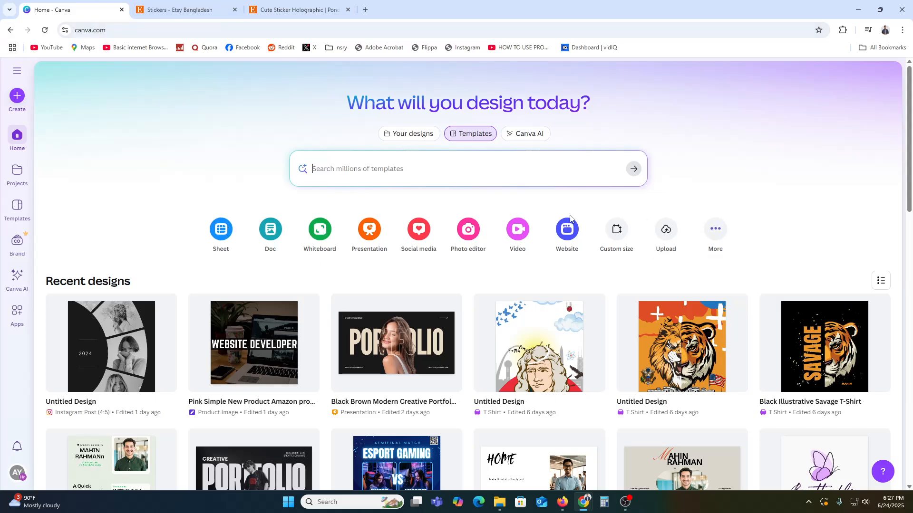
{"action": "left_click", "coordinate": [623, 231]}
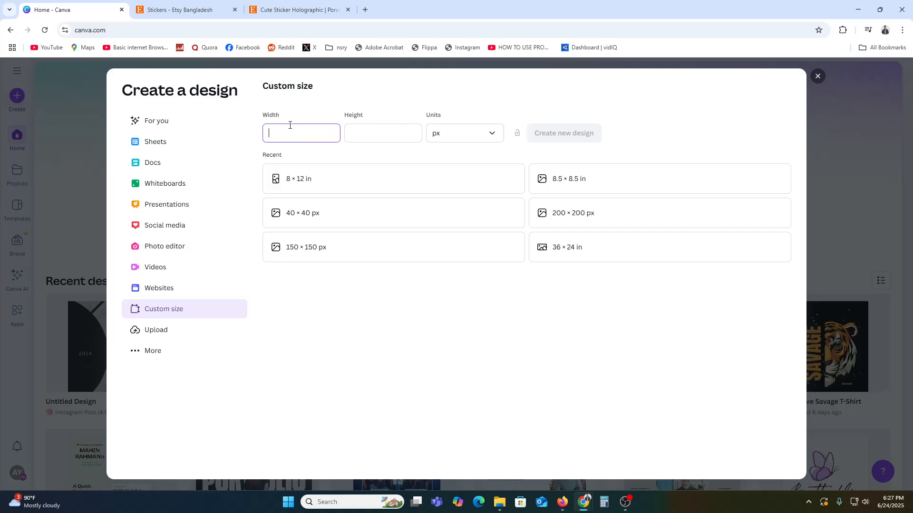
{"action": "type", "text": "1000"}
{"action": "left_click", "coordinate": [376, 132]}
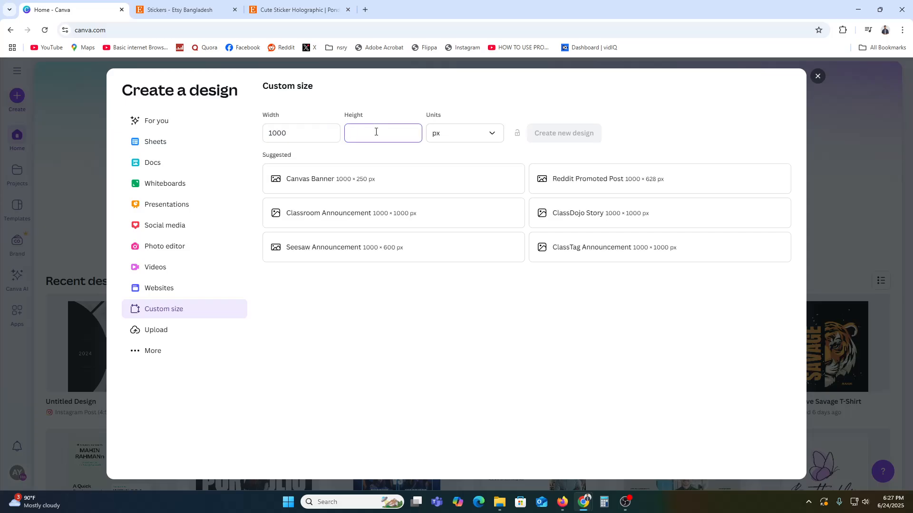
{"action": "type", "text": "1000"}
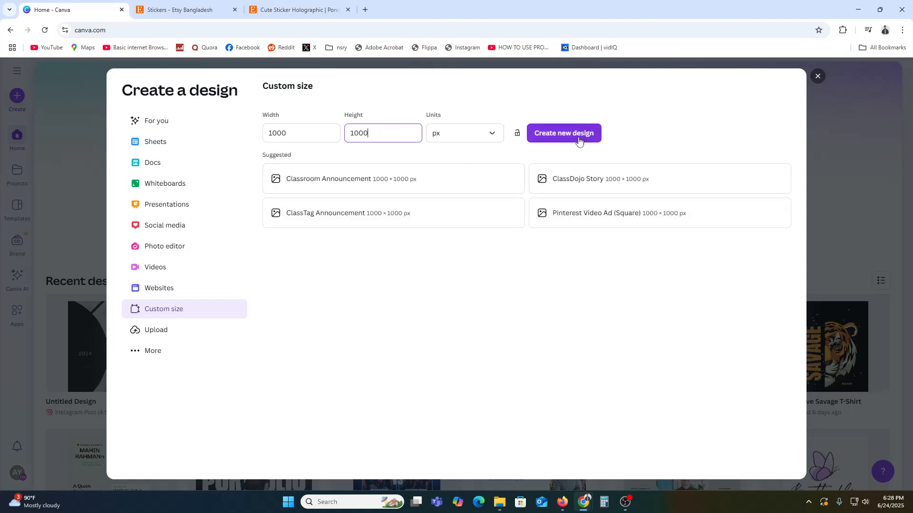
{"action": "left_click", "coordinate": [579, 140]}
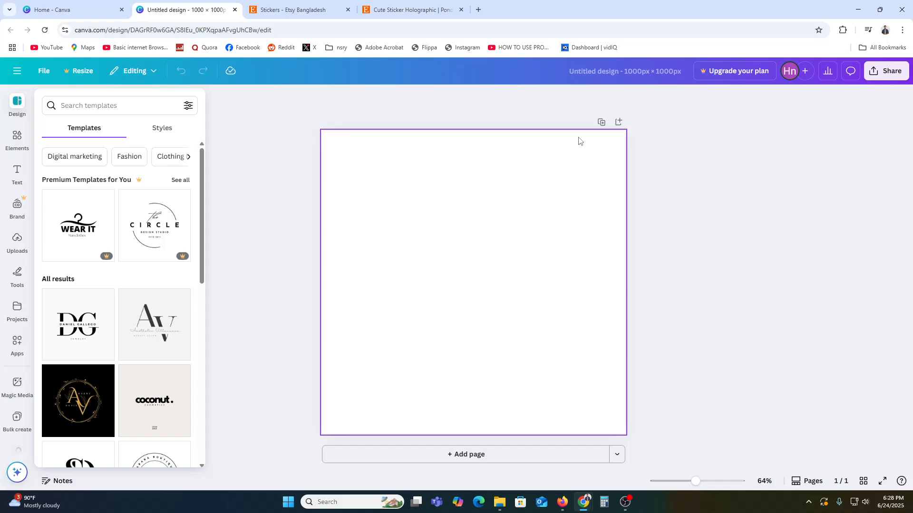
Search the design elements library for "frog"
{"action": "left_click", "coordinate": [22, 146]}
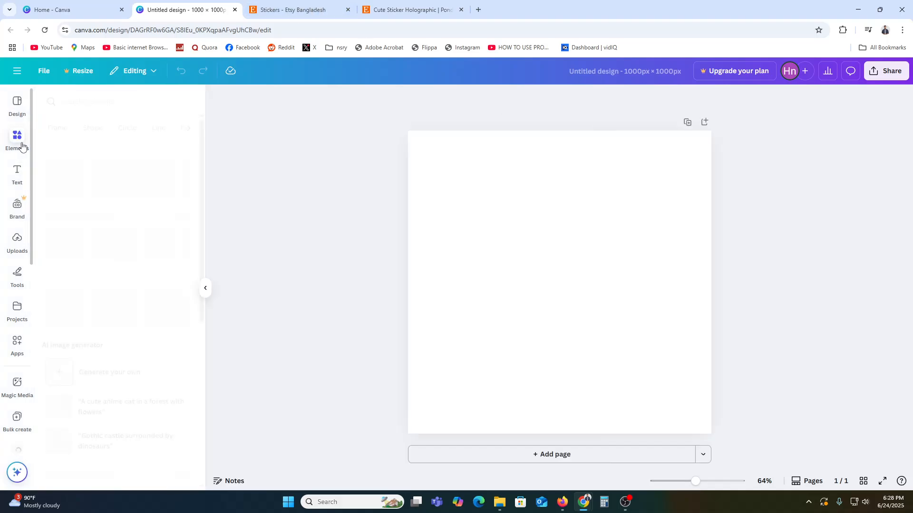
{"action": "left_click", "coordinate": [99, 102]}
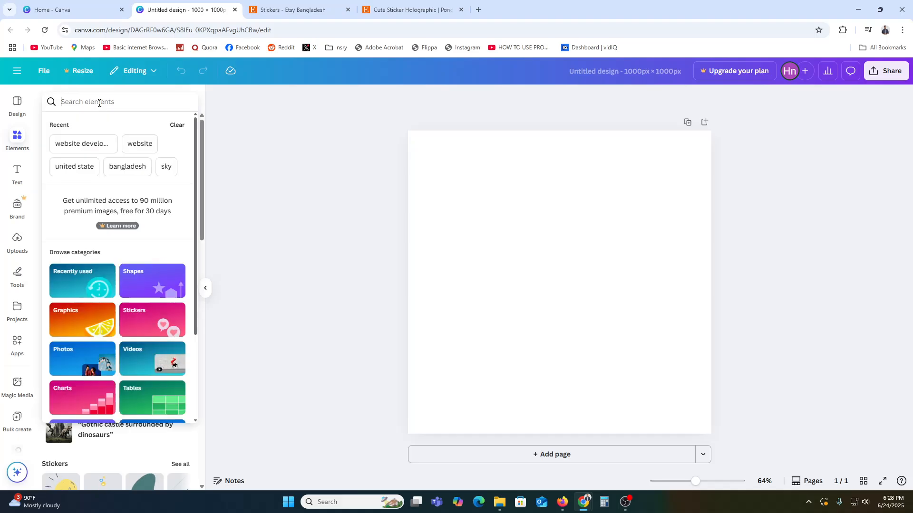
{"action": "type", "text": "fro"}
{"action": "type", "text": "g"}
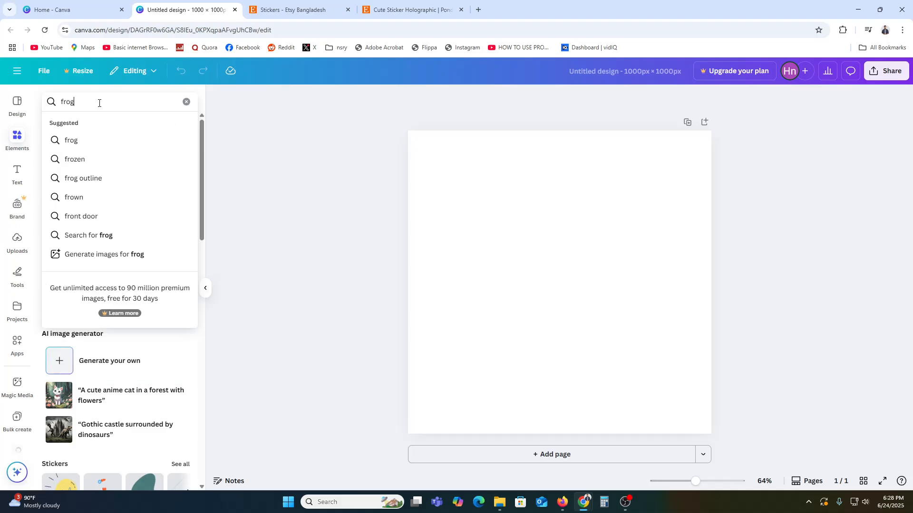
{"action": "key", "text": "Return"}
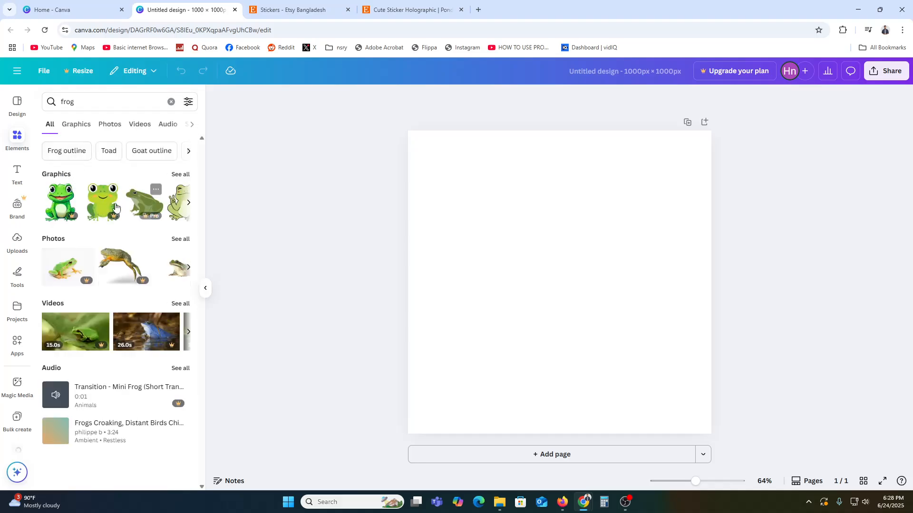
Check the search filter options and show all graphics results for frog
{"action": "left_click", "coordinate": [189, 102]}
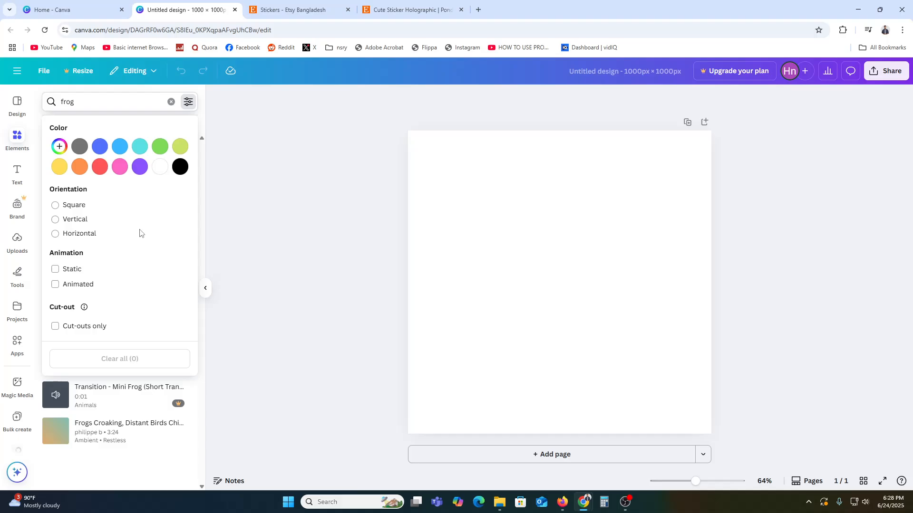
{"action": "left_click", "coordinate": [129, 418]}
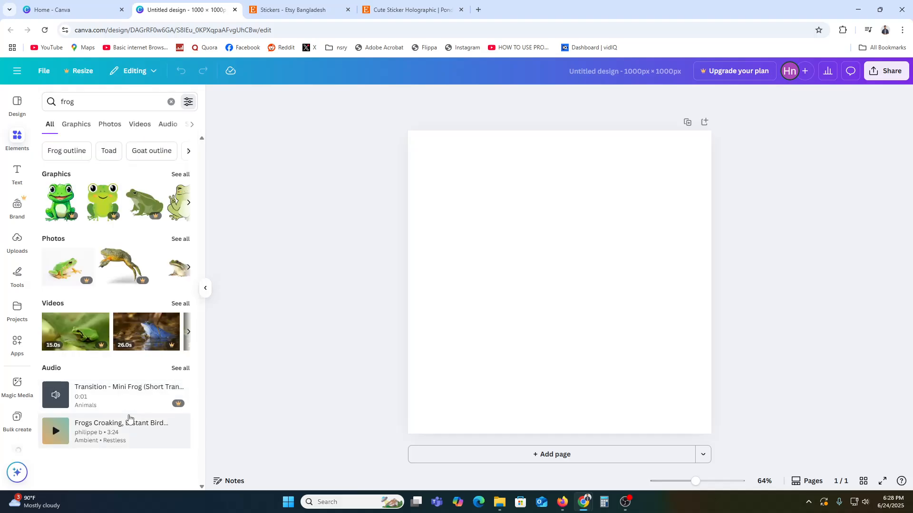
{"action": "left_click", "coordinate": [183, 174]}
{"action": "left_click", "coordinate": [188, 102]}
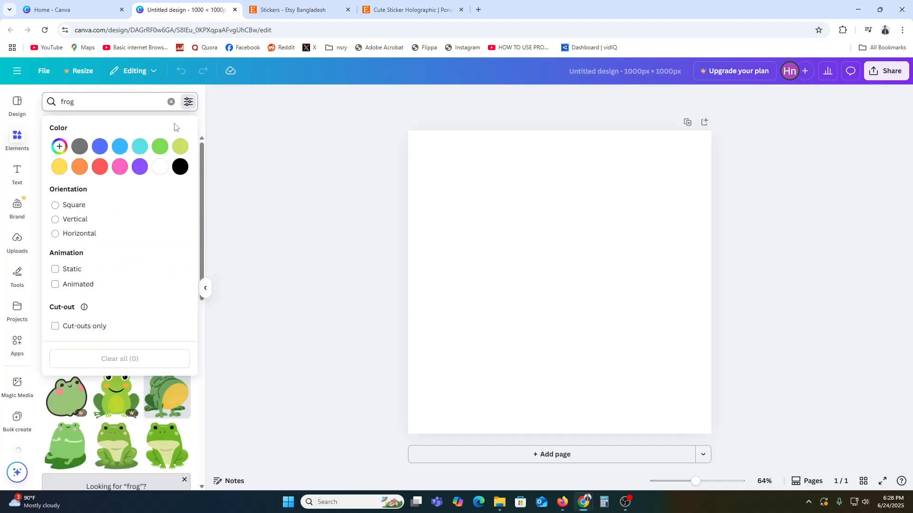
{"action": "left_click", "coordinate": [159, 398]}
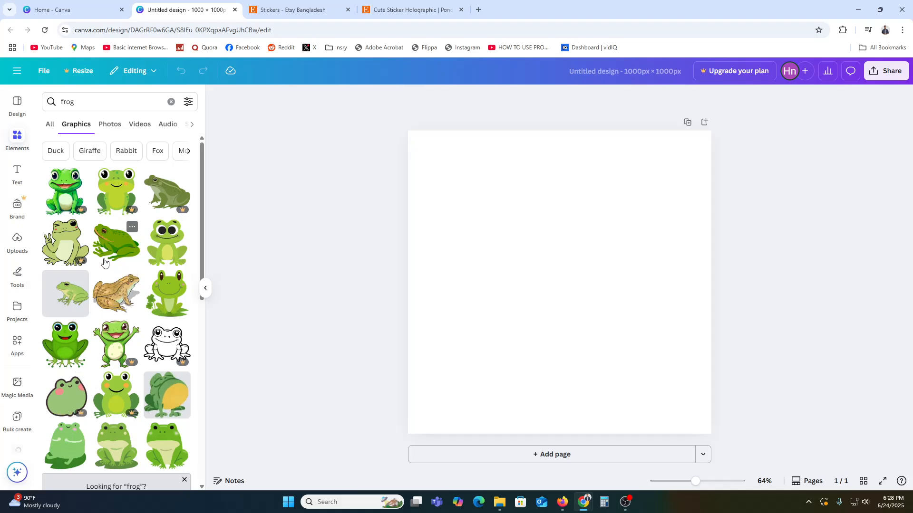
Add the front-facing sitting green frog graphic, shrink it to a small sticker size and place it in the page's upper-right area
{"action": "scroll", "coordinate": [156, 283], "scroll_direction": "down", "scroll_amount": 3}
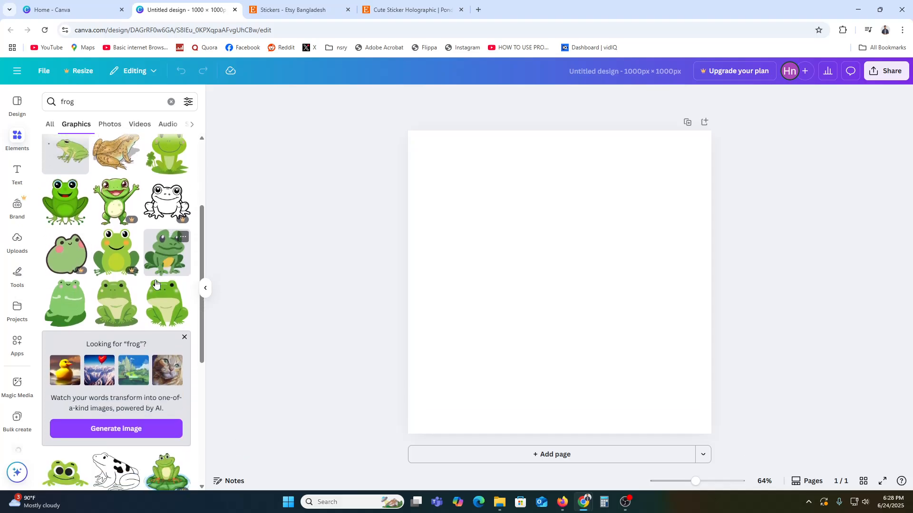
{"action": "scroll", "coordinate": [126, 295], "scroll_direction": "down", "scroll_amount": 1}
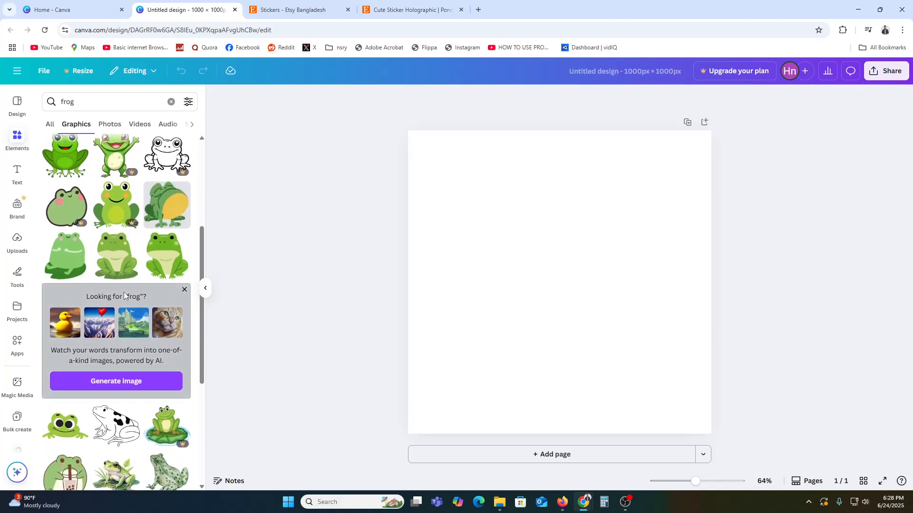
{"action": "scroll", "coordinate": [125, 294], "scroll_direction": "up", "scroll_amount": 2}
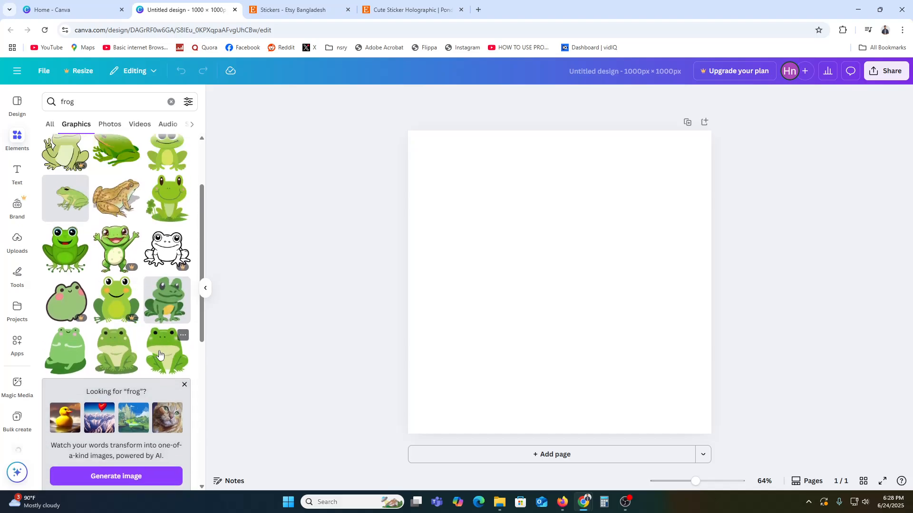
{"action": "left_click", "coordinate": [160, 354]}
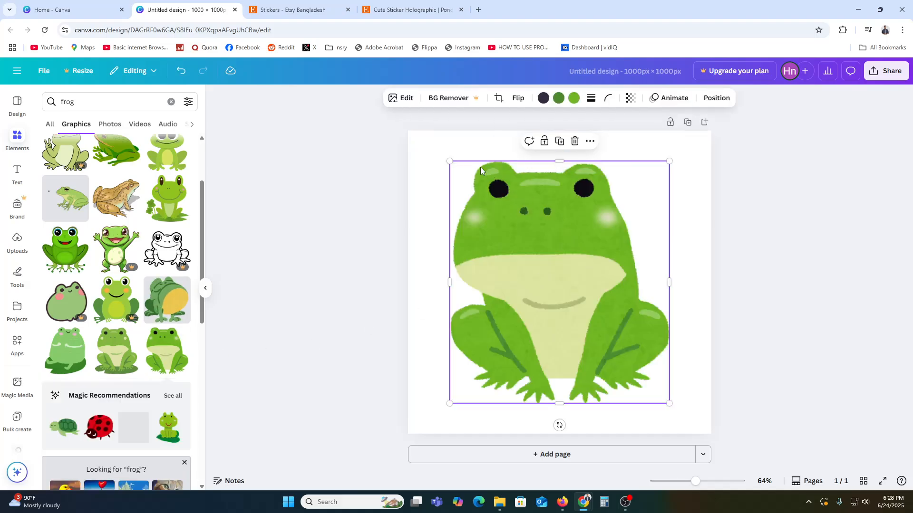
{"action": "left_click_drag", "start_coordinate": [450, 161], "coordinate": [615, 342]}
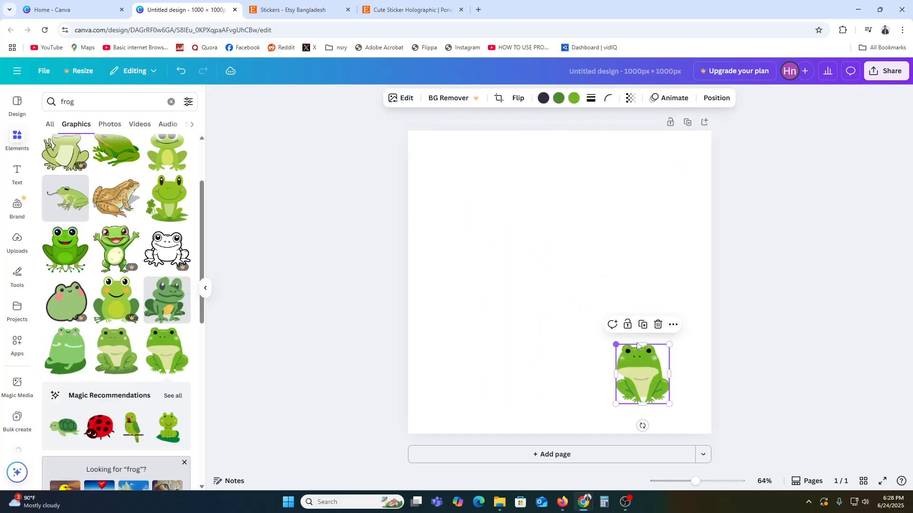
{"action": "left_click_drag", "start_coordinate": [649, 383], "coordinate": [640, 223]}
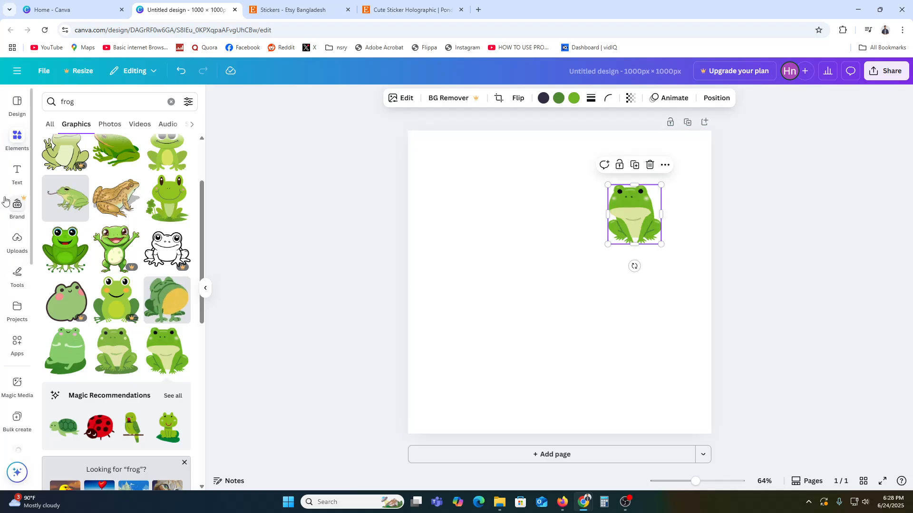
Add a subheading text reading "FROG" just below the frog graphic
{"action": "left_click", "coordinate": [17, 171]}
{"action": "left_click_drag", "start_coordinate": [102, 258], "coordinate": [610, 255]}
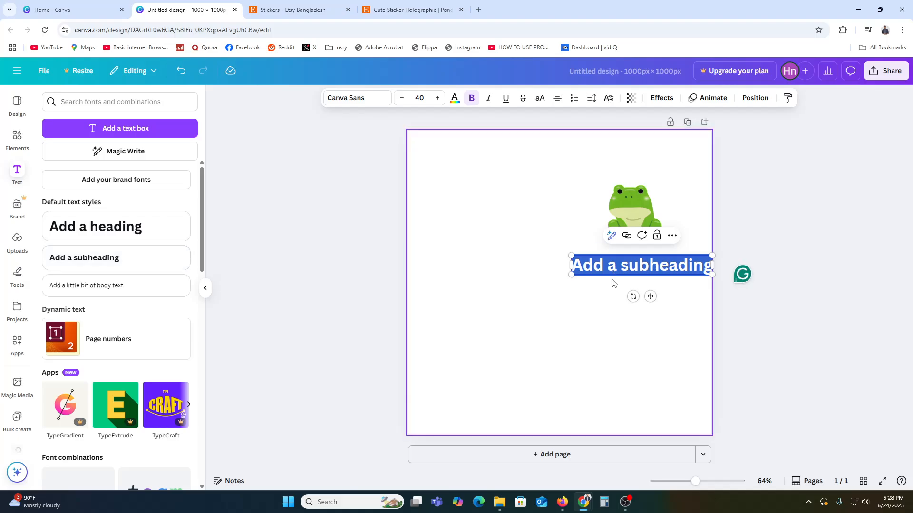
{"action": "type", "text": "FRON"}
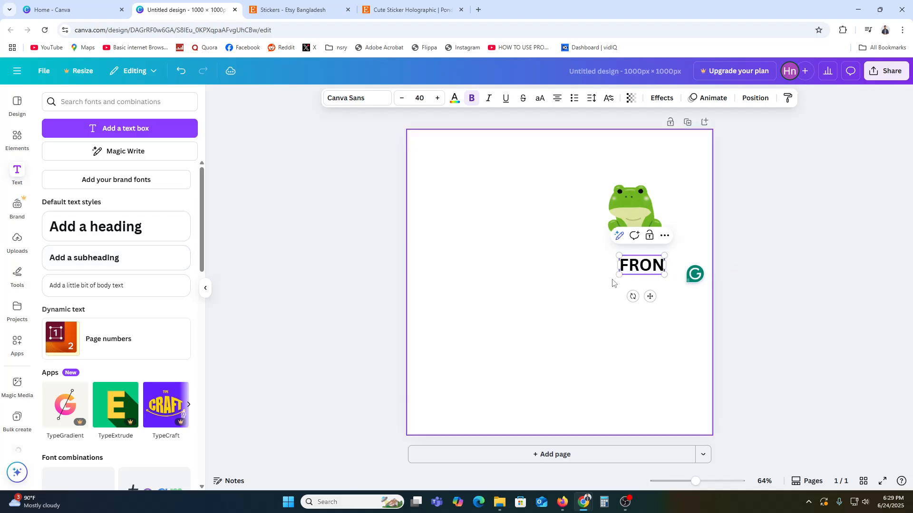
{"action": "key", "text": "BackSpace"}
{"action": "type", "text": "G"}
{"action": "left_click", "coordinate": [612, 283]}
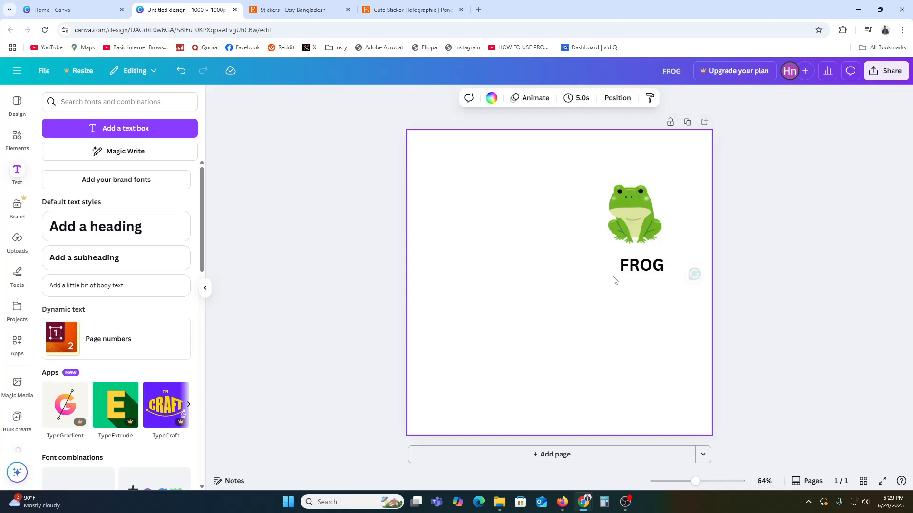
Set the FROG text's font to Eyesome Script after trying Brittany and Norwester, and move it up against the frog's feet
{"action": "left_click", "coordinate": [642, 265]}
{"action": "left_click", "coordinate": [370, 101]}
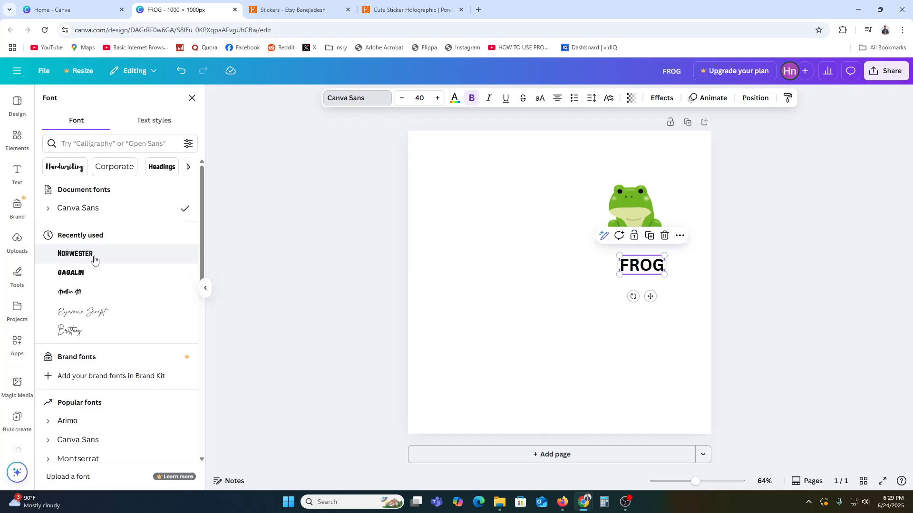
{"action": "left_click", "coordinate": [88, 338]}
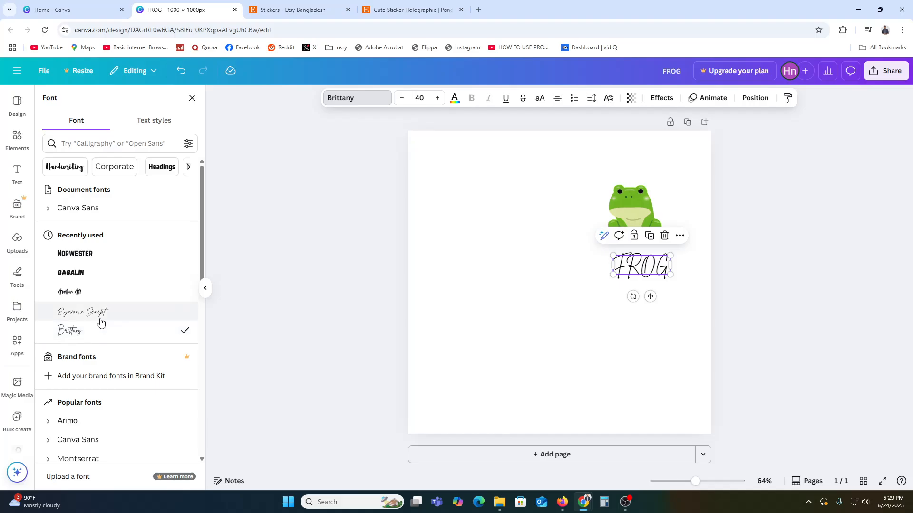
{"action": "left_click", "coordinate": [101, 318]}
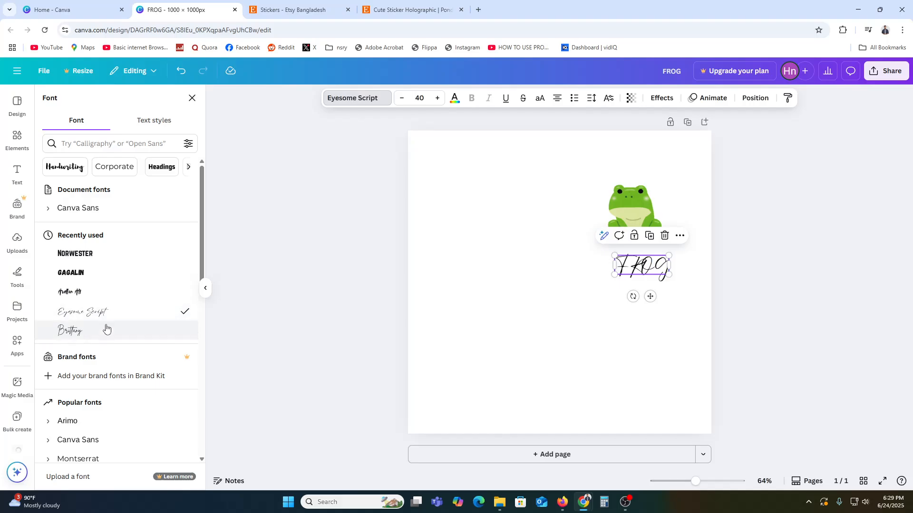
{"action": "left_click", "coordinate": [112, 257]}
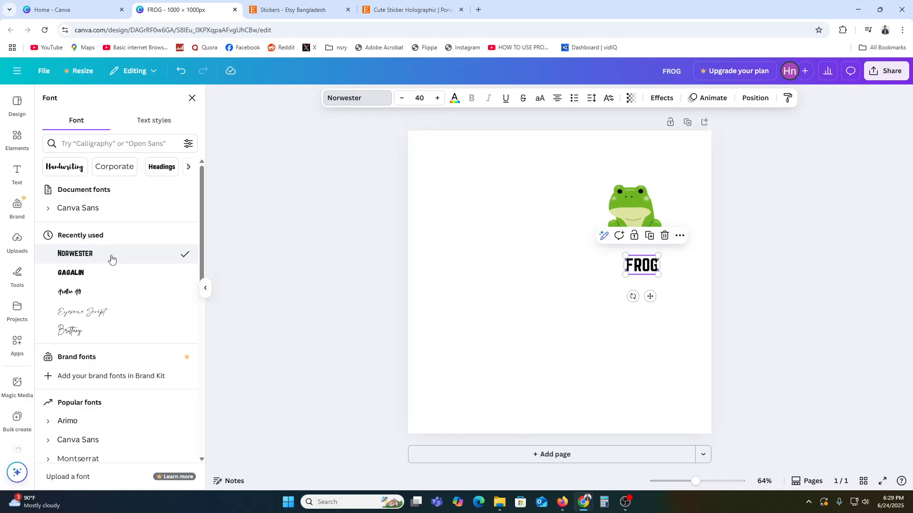
{"action": "left_click", "coordinate": [91, 317]}
{"action": "left_click_drag", "start_coordinate": [639, 272], "coordinate": [637, 251]}
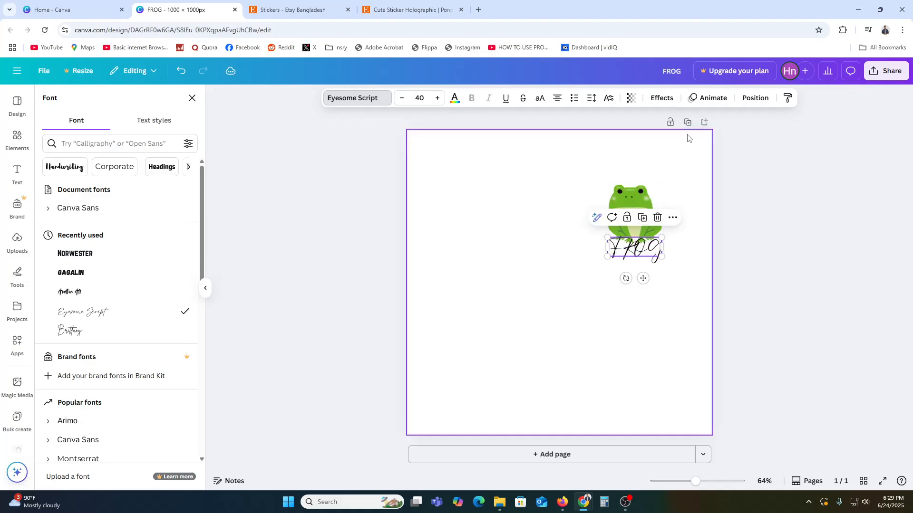
Apply the Curve shape effect to the FROG text with a curve value of -67
{"action": "left_click", "coordinate": [662, 101]}
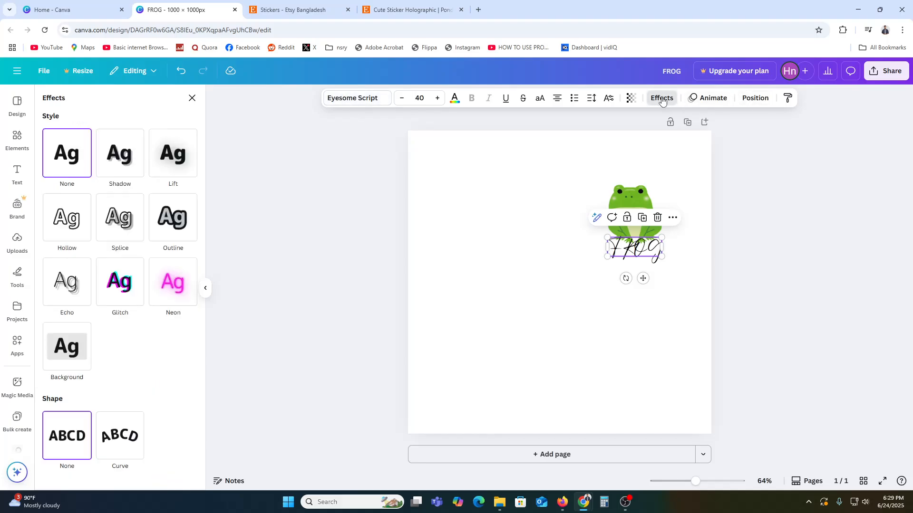
{"action": "left_click", "coordinate": [119, 445]}
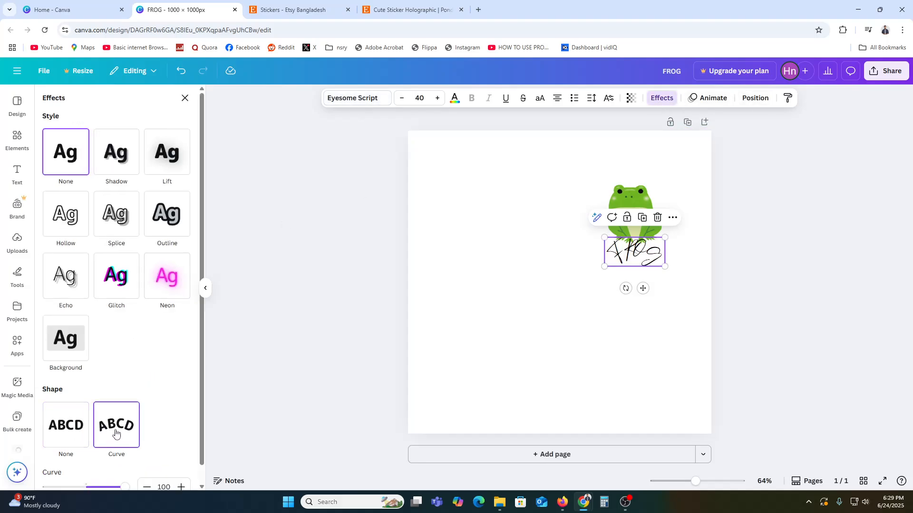
{"action": "scroll", "coordinate": [128, 453], "scroll_direction": "down", "scroll_amount": 1}
{"action": "left_click_drag", "start_coordinate": [124, 469], "coordinate": [60, 481]}
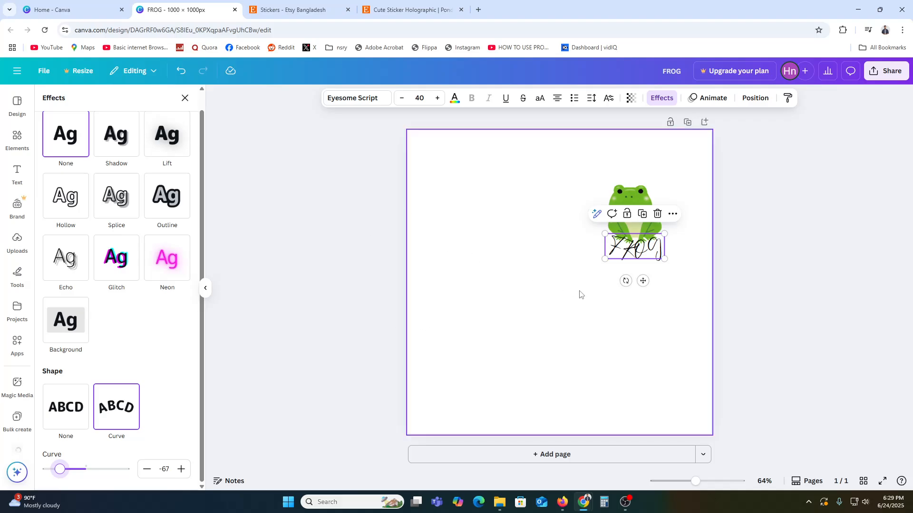
{"action": "left_click", "coordinate": [579, 224]}
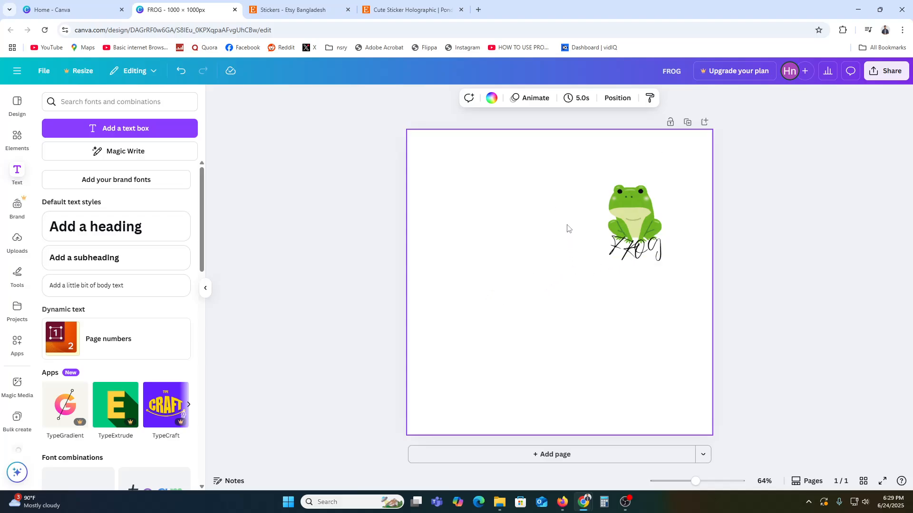
Clear the frog element search and place a black rounded square shape on the page below and left of the frog
{"action": "left_click", "coordinate": [17, 139]}
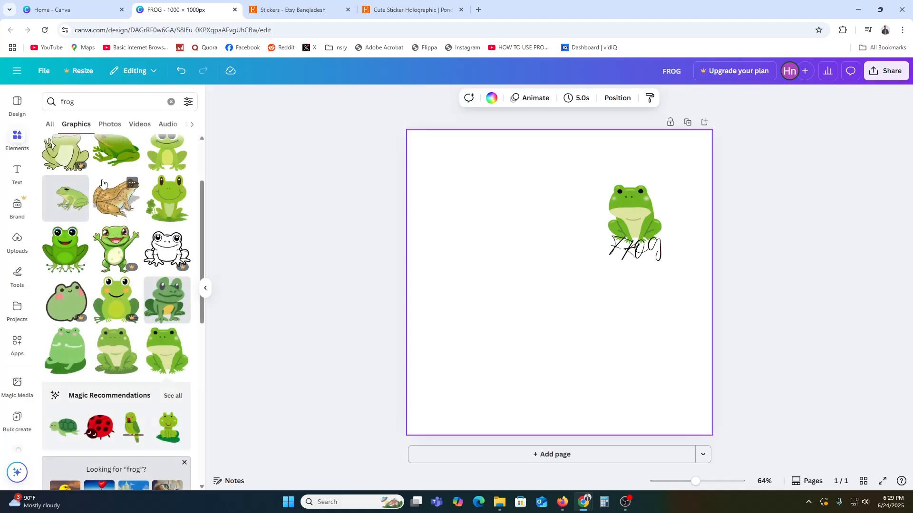
{"action": "left_click", "coordinate": [171, 101]}
{"action": "left_click_drag", "start_coordinate": [86, 237], "coordinate": [515, 292]}
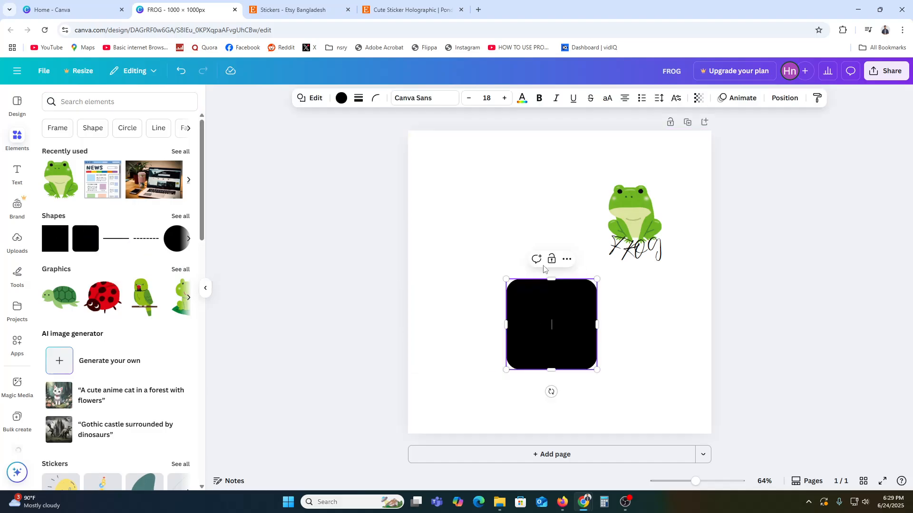
Try to set the black square's corner rounding to 10 and move it toward the page's upper left
{"action": "left_click", "coordinate": [376, 98]}
{"action": "left_click", "coordinate": [420, 138]}
{"action": "type", "text": "10"}
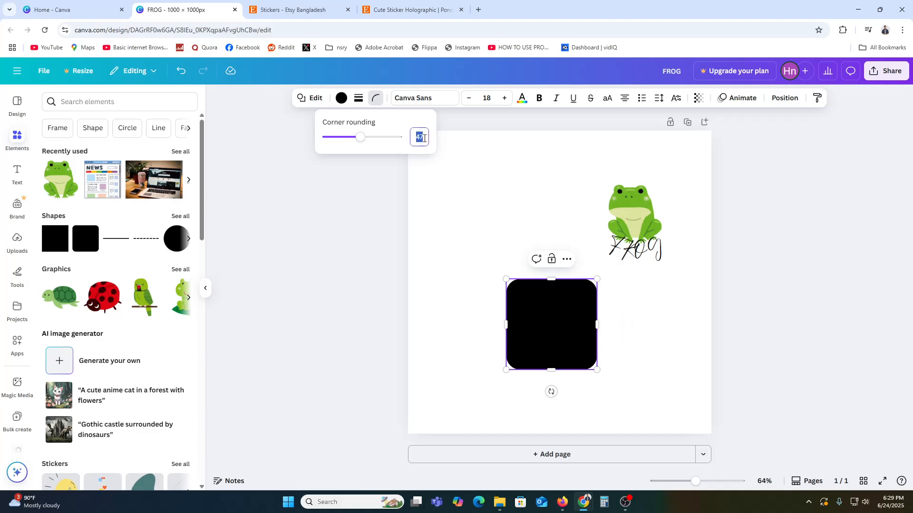
{"action": "left_click", "coordinate": [540, 315]}
{"action": "left_click_drag", "start_coordinate": [540, 315], "coordinate": [489, 197]}
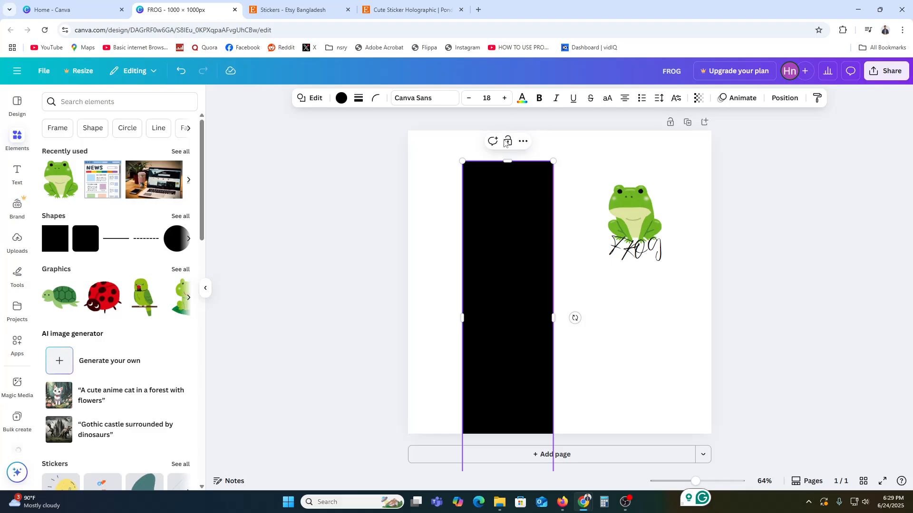
Delete the stretched black shape from the page after trying to shorten it
{"action": "left_click_drag", "start_coordinate": [507, 162], "coordinate": [502, 271]}
{"action": "right_click", "coordinate": [503, 272]}
{"action": "left_click", "coordinate": [505, 274]}
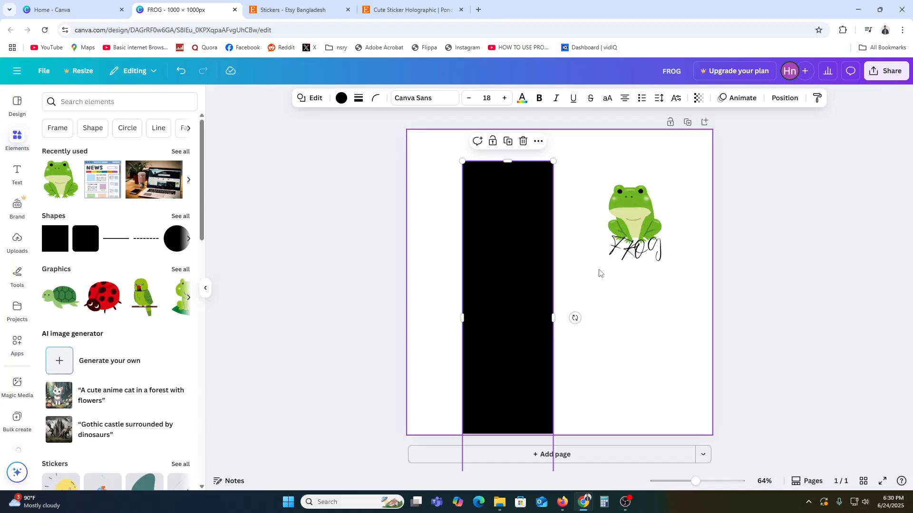
{"action": "left_click", "coordinate": [523, 141]}
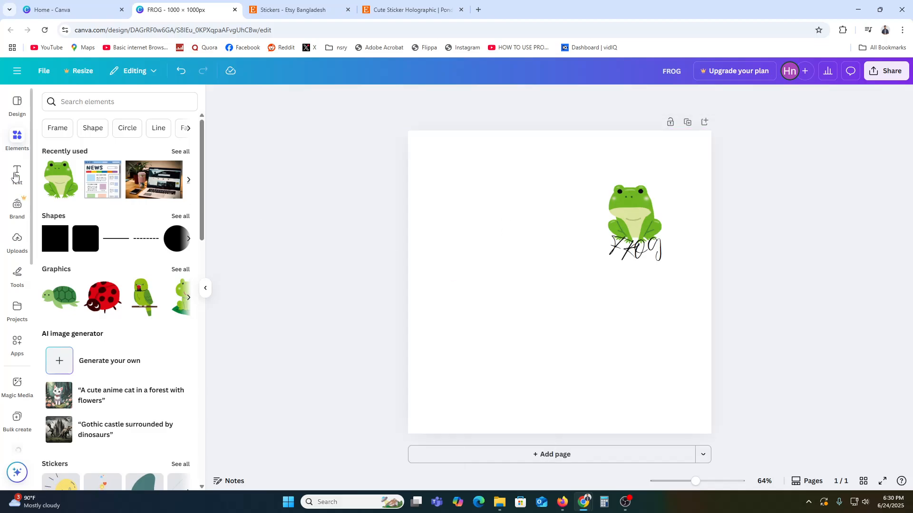
Place a new rounded square beside the frog and fill it with the frog's pale yellow-green, #DBE39F
{"action": "left_click_drag", "start_coordinate": [85, 238], "coordinate": [487, 244]}
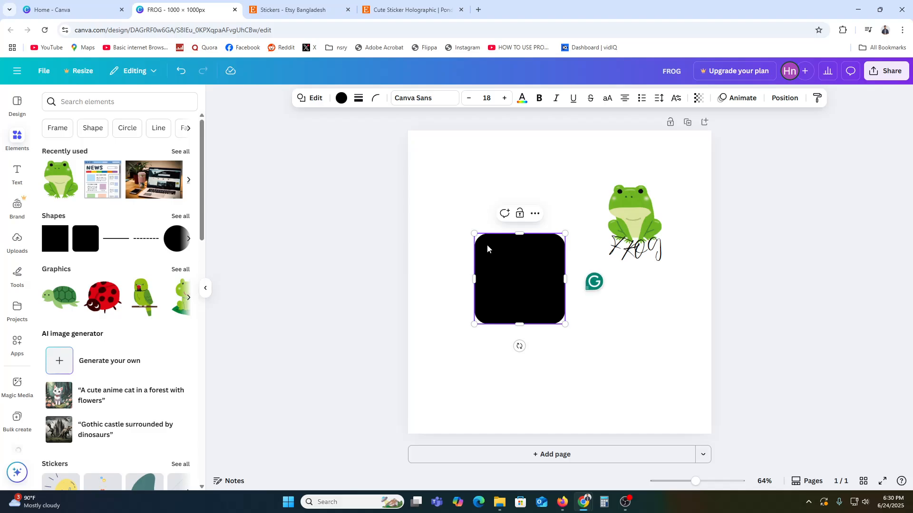
{"action": "double_click", "coordinate": [486, 244]}
{"action": "left_click", "coordinate": [341, 98]}
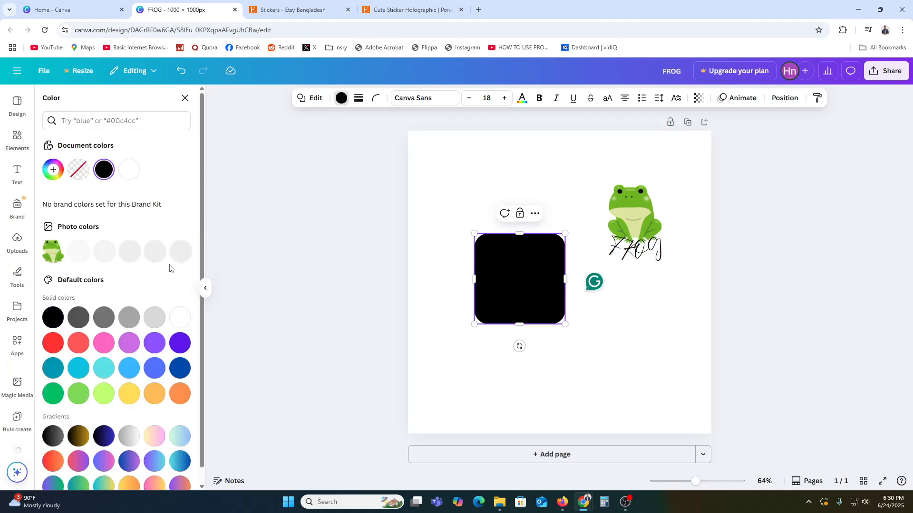
{"action": "left_click", "coordinate": [105, 252]}
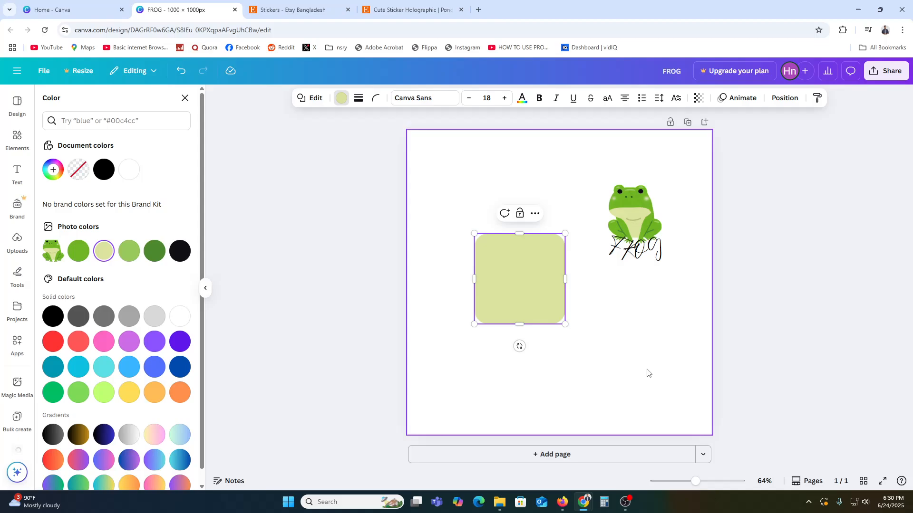
Move the pale green square over the frog and its text, and set its corner rounding to 10
{"action": "left_click_drag", "start_coordinate": [494, 299], "coordinate": [609, 241]}
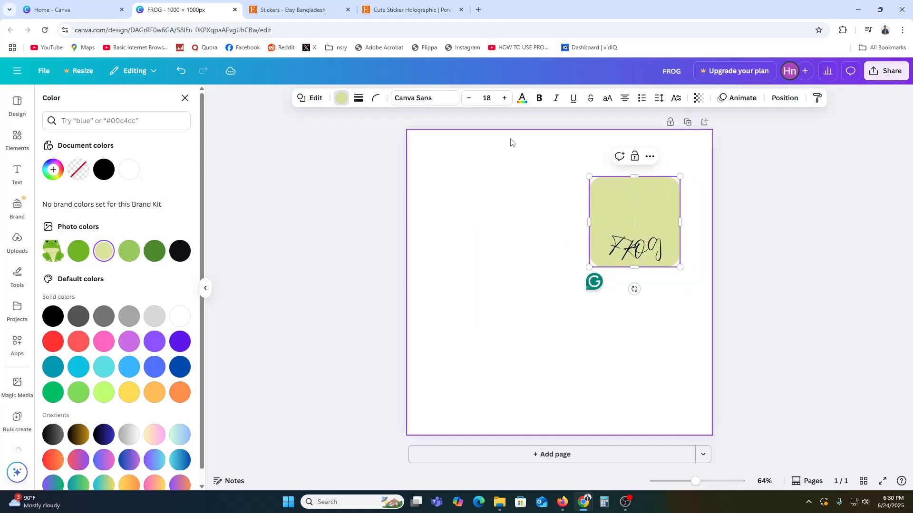
{"action": "left_click", "coordinate": [376, 98]}
{"action": "double_click", "coordinate": [420, 138]}
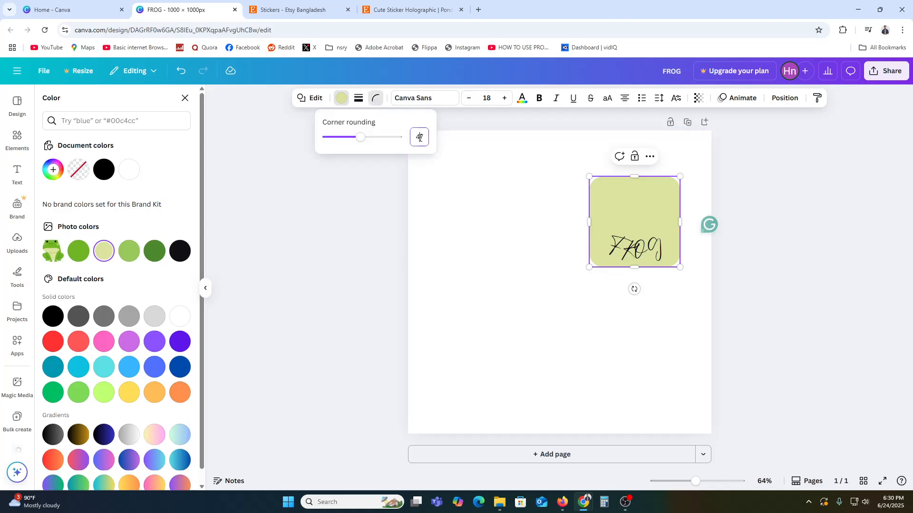
{"action": "type", "text": "10"}
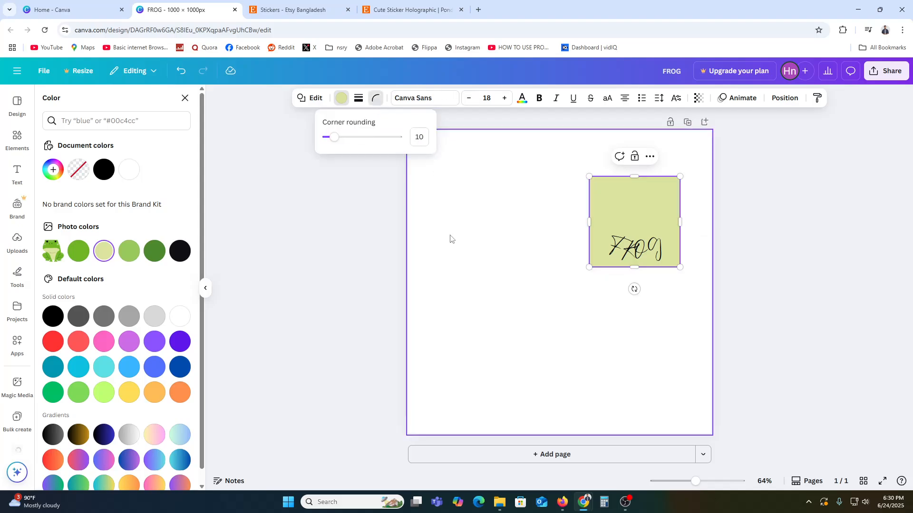
{"action": "left_click", "coordinate": [451, 239]}
Send the pale green square backward so it sits behind the frog graphic
{"action": "left_click", "coordinate": [642, 183]}
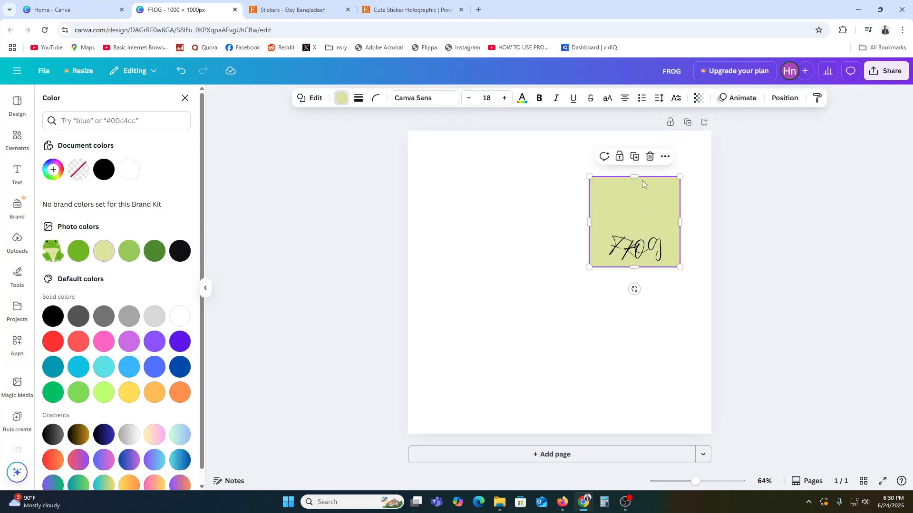
{"action": "left_click", "coordinate": [784, 98]}
{"action": "left_click", "coordinate": [144, 146]}
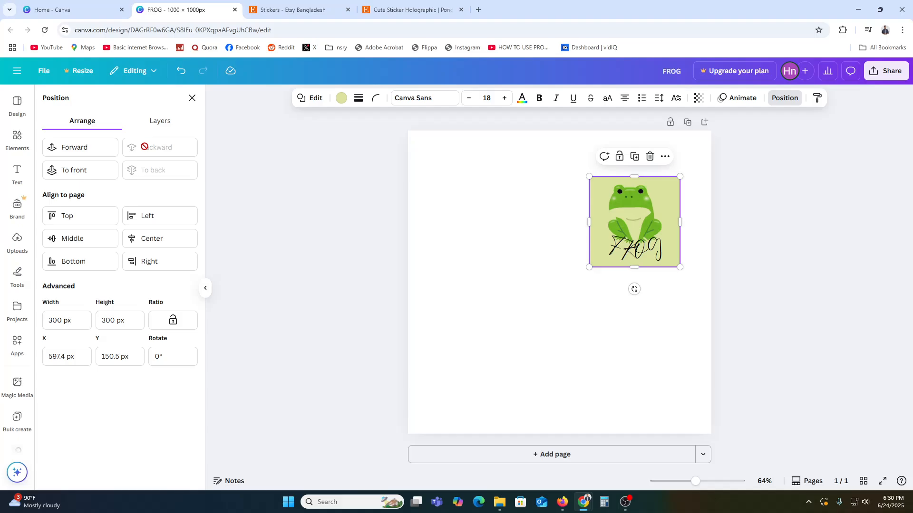
Try the frog's bright, light and dark greens as the square's fill, and return to the pale yellow-green
{"action": "left_click", "coordinate": [598, 192]}
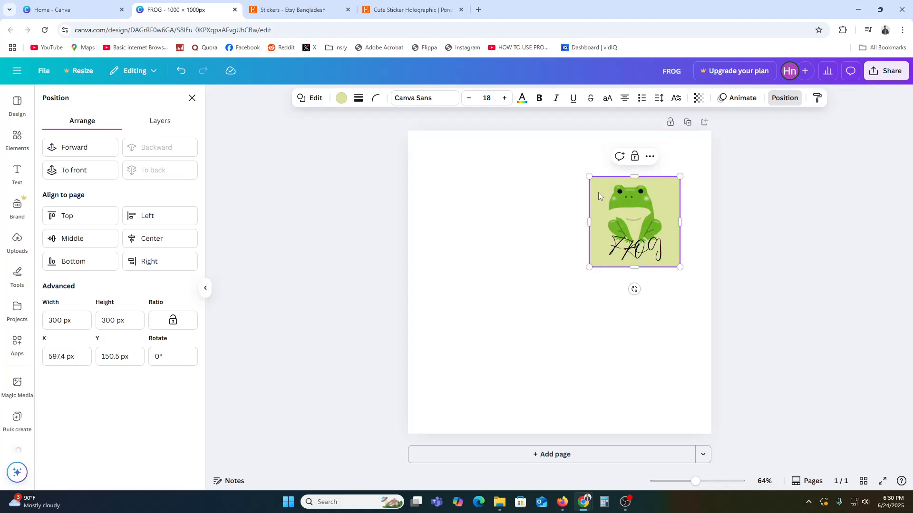
{"action": "left_click", "coordinate": [339, 99]}
{"action": "left_click", "coordinate": [79, 252]}
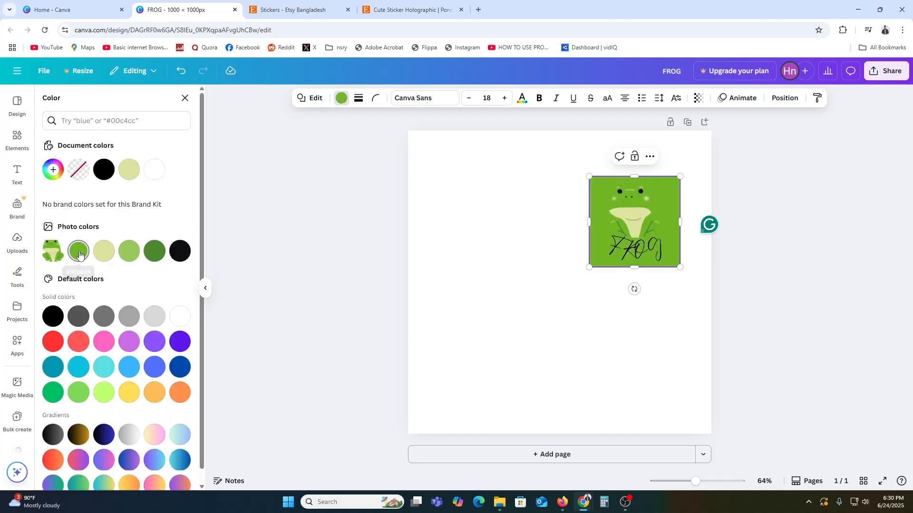
{"action": "left_click", "coordinate": [129, 251]}
{"action": "left_click", "coordinate": [154, 251]}
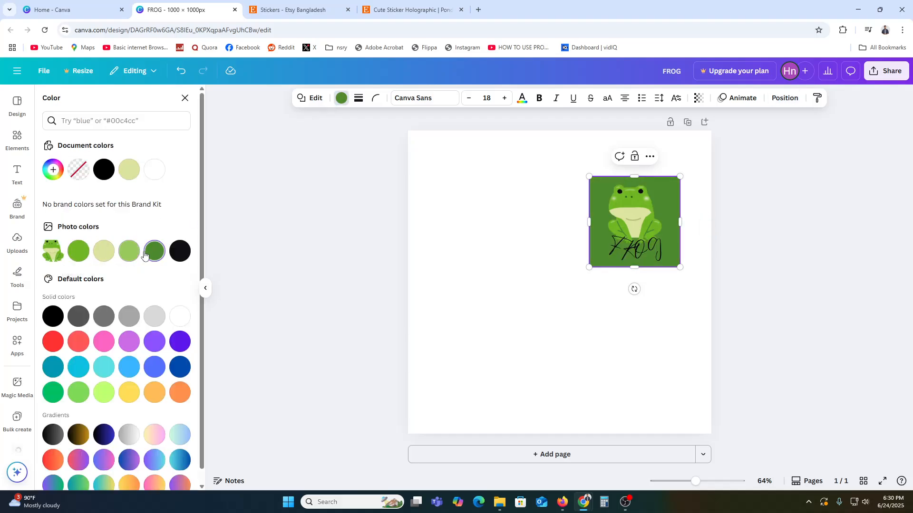
{"action": "left_click", "coordinate": [129, 170]}
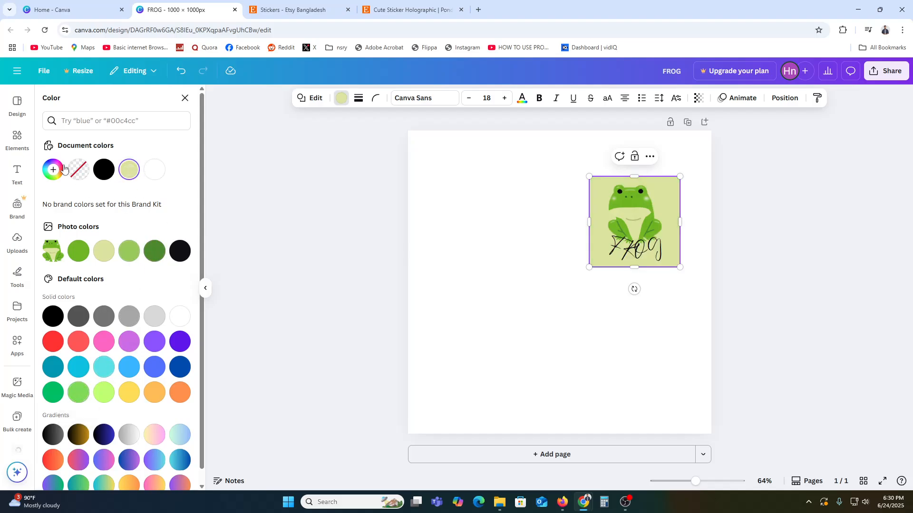
Fill the square with a custom, slightly darker shade of the pale yellow-green
{"action": "left_click", "coordinate": [63, 170]}
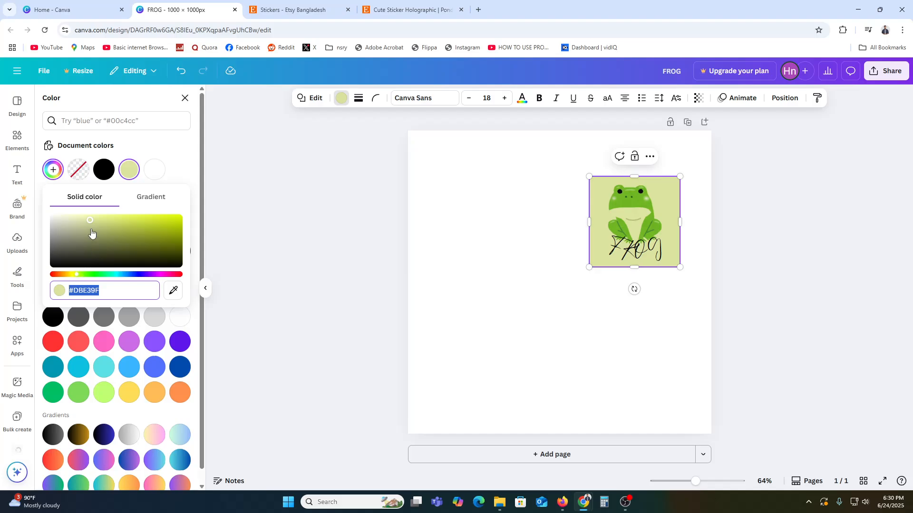
{"action": "mouse_move", "coordinate": [92, 236]}
{"action": "left_mouse_down"}
{"action": "mouse_move", "coordinate": [122, 228]}
{"action": "mouse_move", "coordinate": [114, 251]}
{"action": "mouse_move", "coordinate": [89, 223]}
{"action": "left_mouse_up"}
{"action": "left_click", "coordinate": [613, 360]}
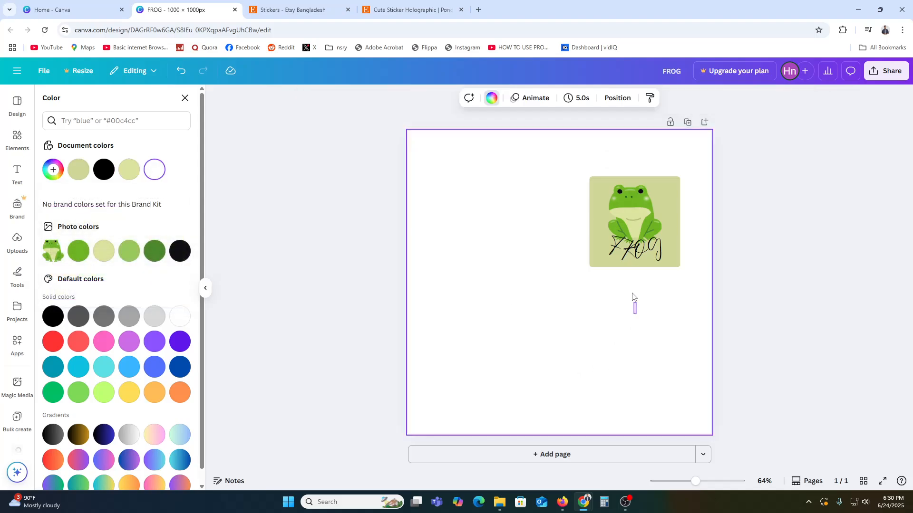
Group the square, the frog graphic and the FROG text into one element
{"action": "key", "text": "ctrl+a"}
{"action": "left_click", "coordinate": [610, 158]}
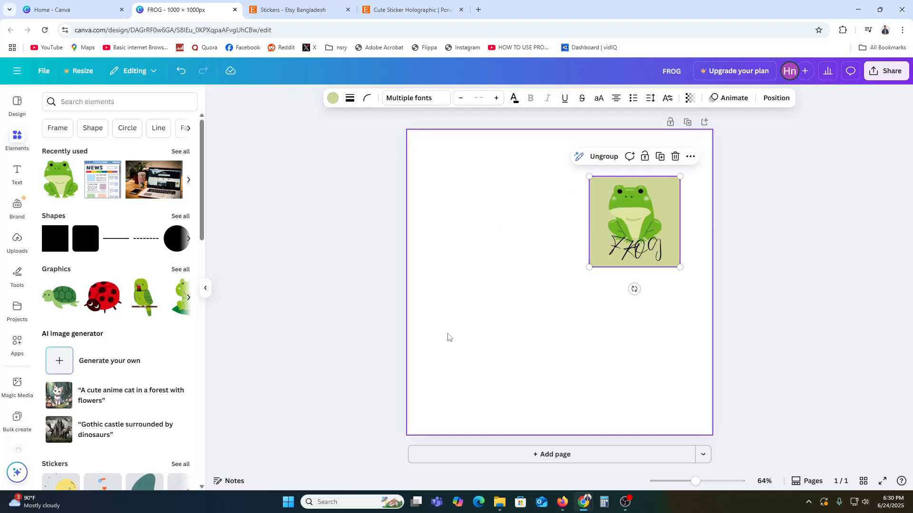
{"action": "left_click", "coordinate": [454, 349]}
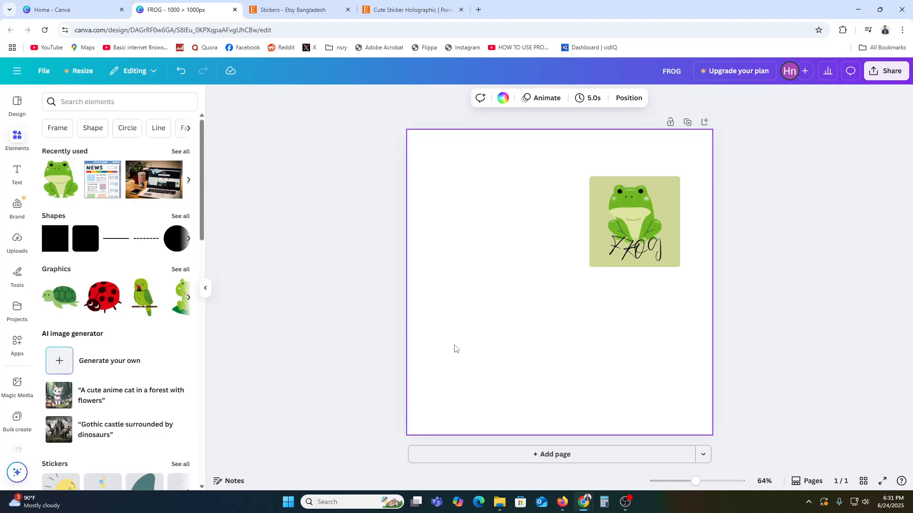
Try to enable a transparent background for the design's PNG download
{"action": "left_click", "coordinate": [885, 71]}
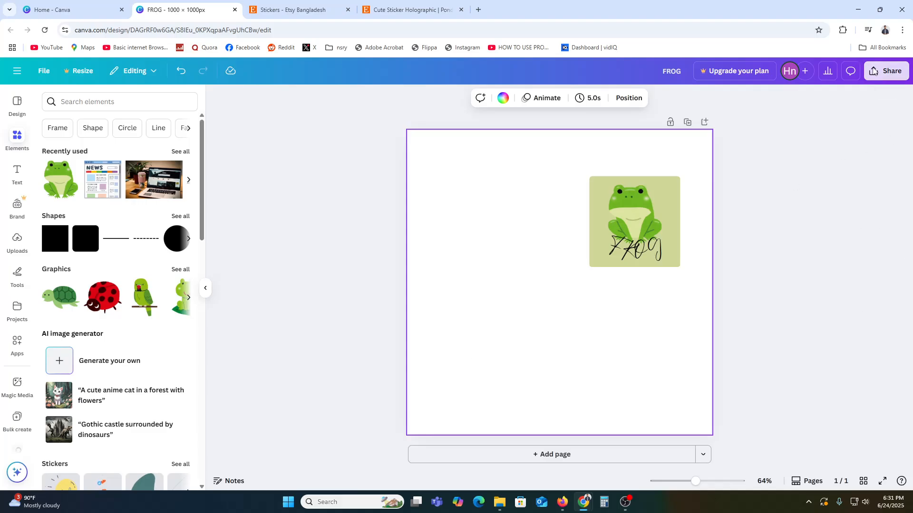
{"action": "left_click", "coordinate": [740, 269]}
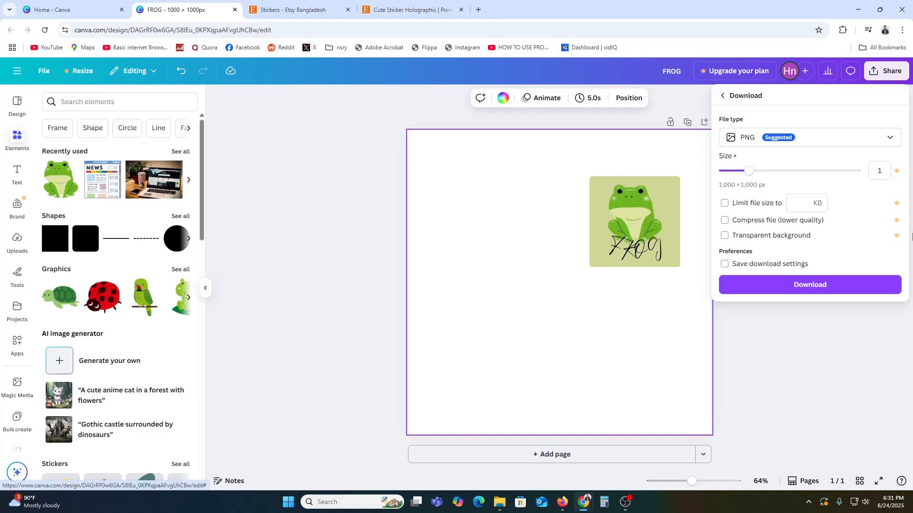
{"action": "left_click", "coordinate": [897, 238]}
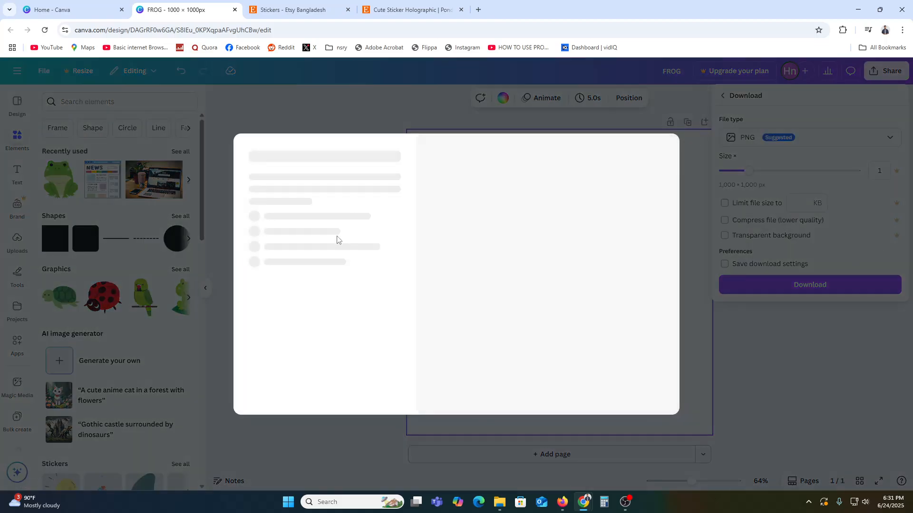
{"action": "left_click", "coordinate": [691, 140]}
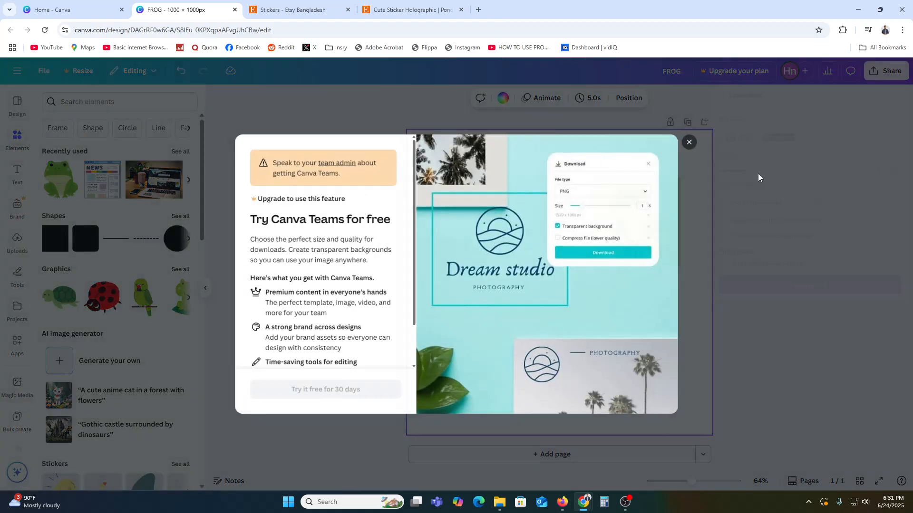
Download the design as a PNG at 1,000 × 1,000 px without a transparent background
{"action": "left_click", "coordinate": [876, 71]}
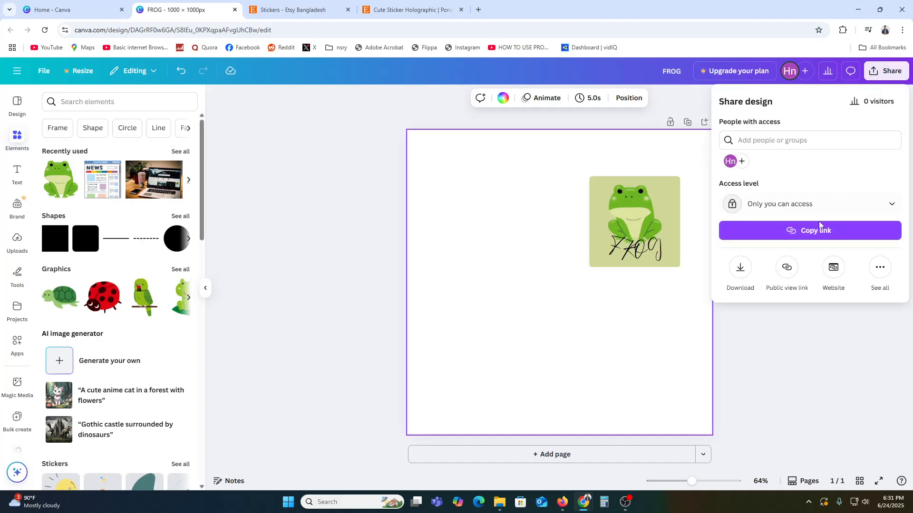
{"action": "left_click", "coordinate": [741, 270]}
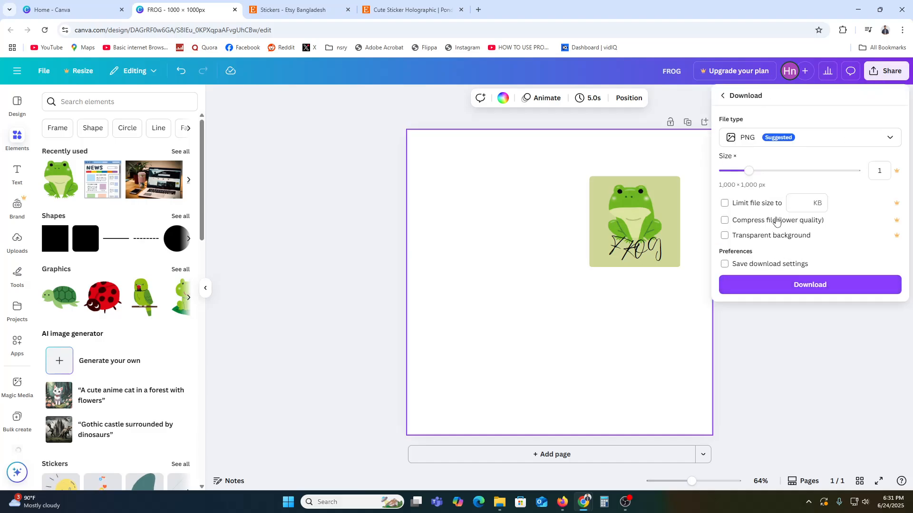
{"action": "left_click", "coordinate": [794, 288]}
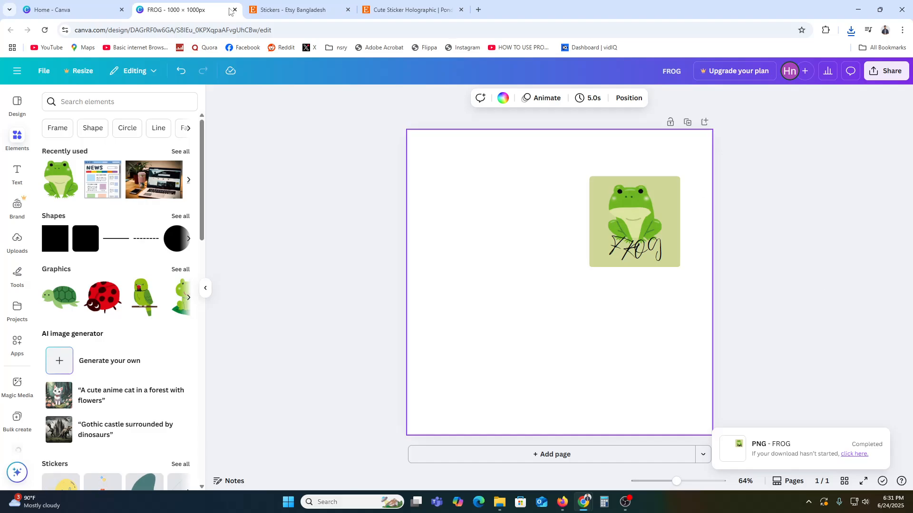
Open the remove.bg website in a new browser tab
{"action": "type", "text": "e"}
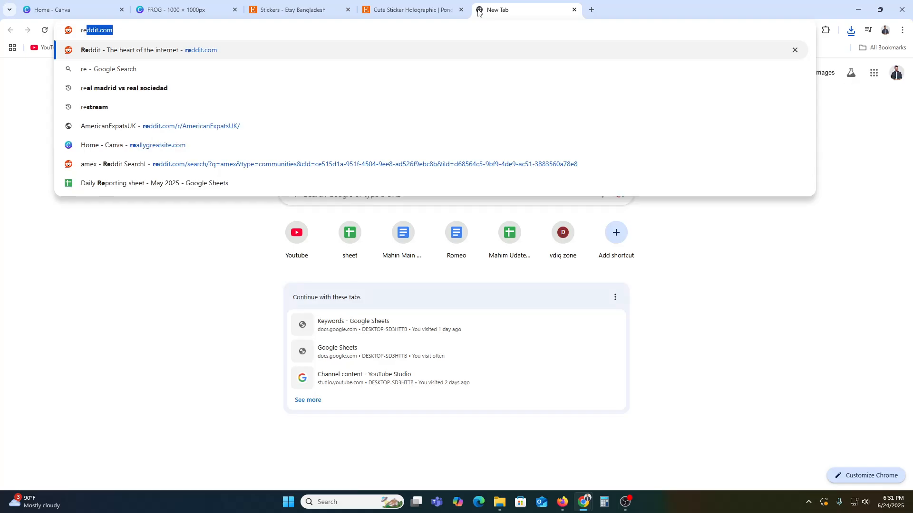
{"action": "type", "text": "mo"}
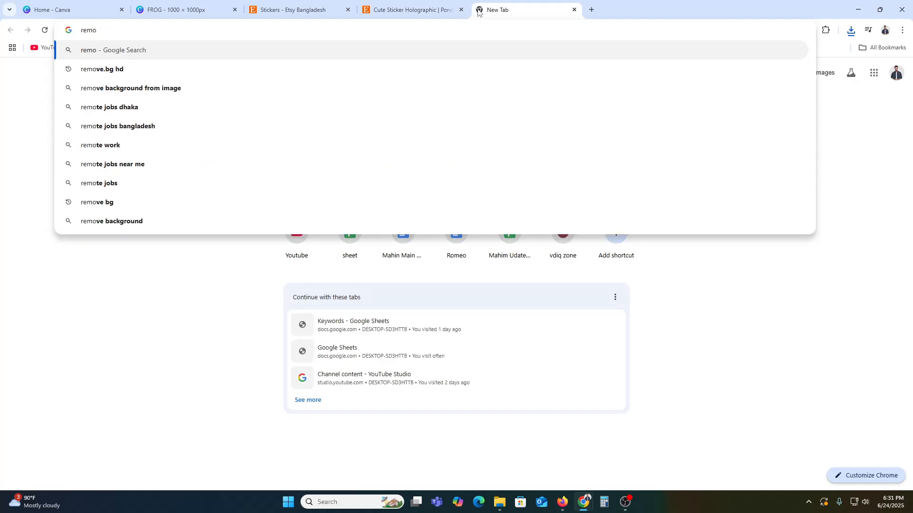
{"action": "type", "text": "ve.bg"}
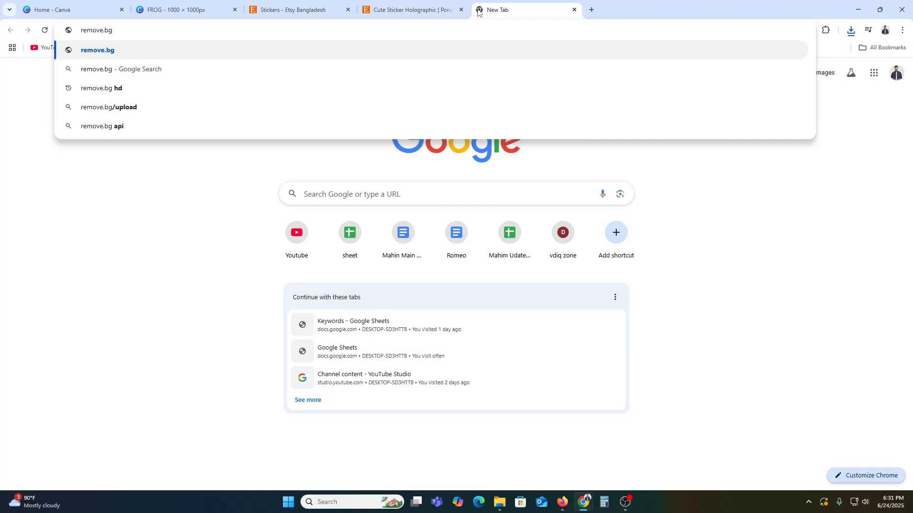
{"action": "left_click", "coordinate": [122, 54]}
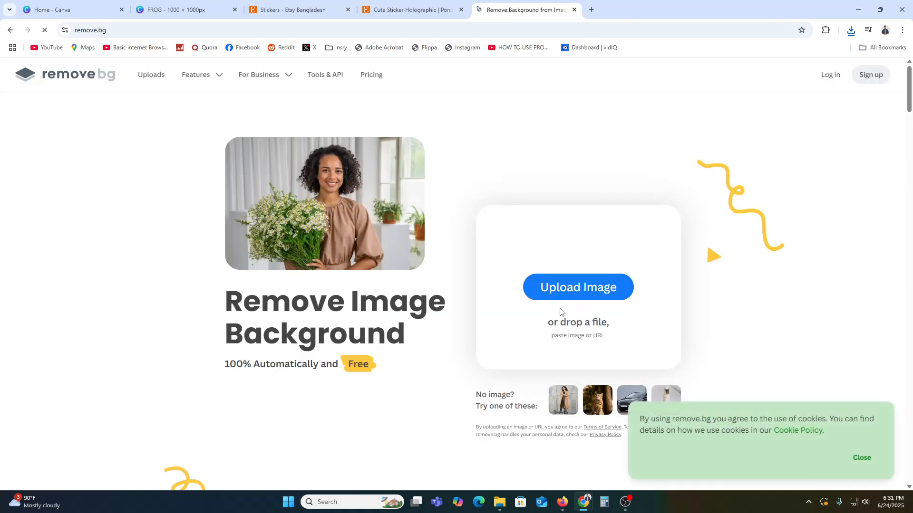
Upload the FROG image from Downloads to remove.bg and download the free 500 x 500 preview with its background removed
{"action": "left_click", "coordinate": [580, 292]}
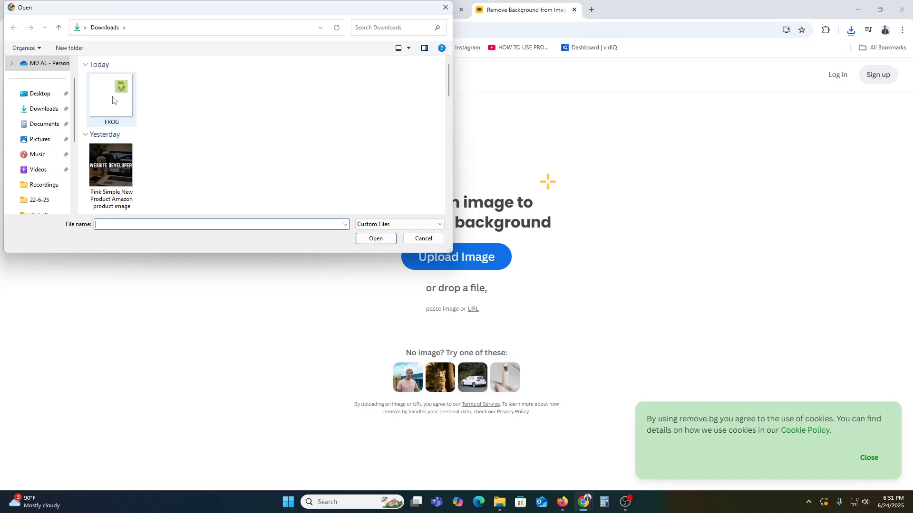
{"action": "double_click", "coordinate": [113, 100]}
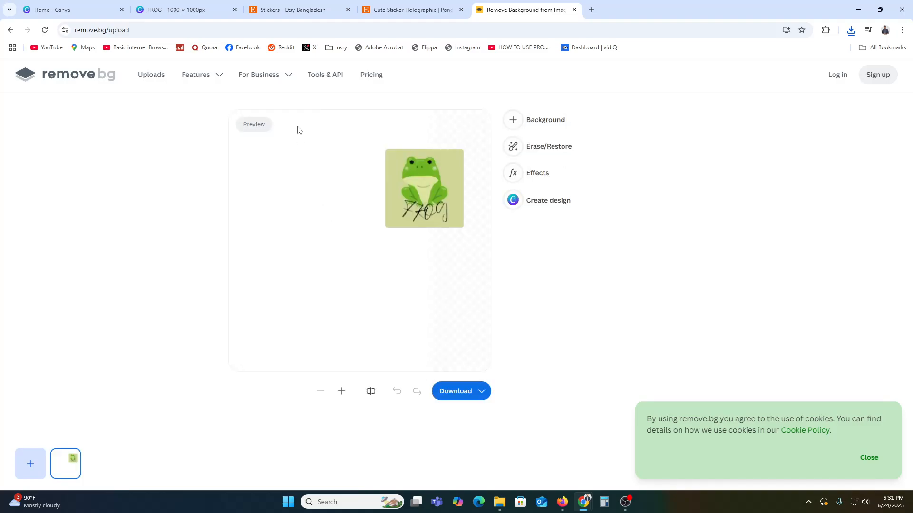
{"action": "left_click", "coordinate": [482, 397]}
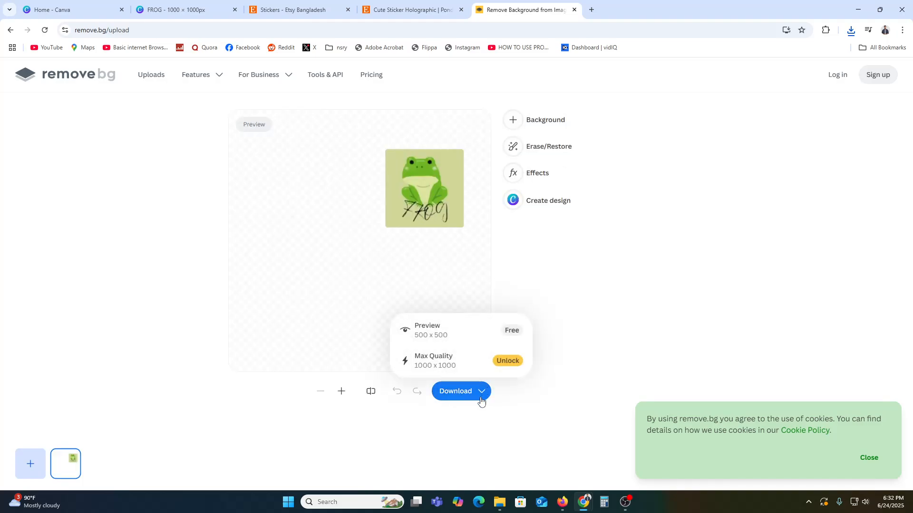
{"action": "left_click", "coordinate": [442, 336]}
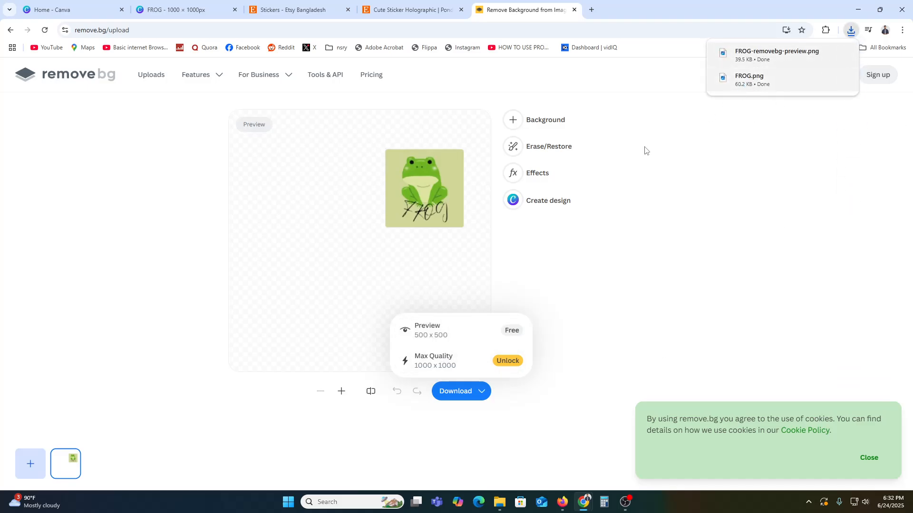
Open the downloaded FROG-removebg-preview.png, examine the frog sticker up close, and close the image viewer
{"action": "left_click", "coordinate": [777, 55]}
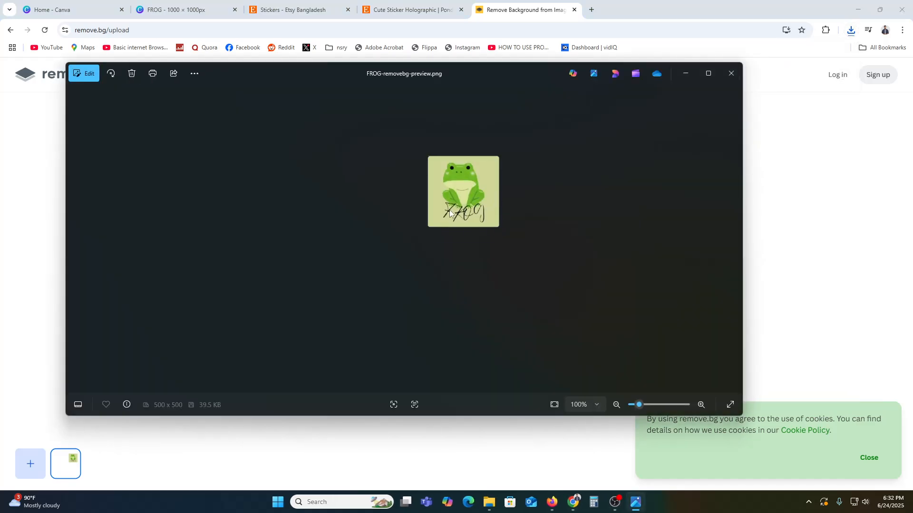
{"action": "scroll", "coordinate": [499, 191], "scroll_direction": "up", "scroll_amount": 5}
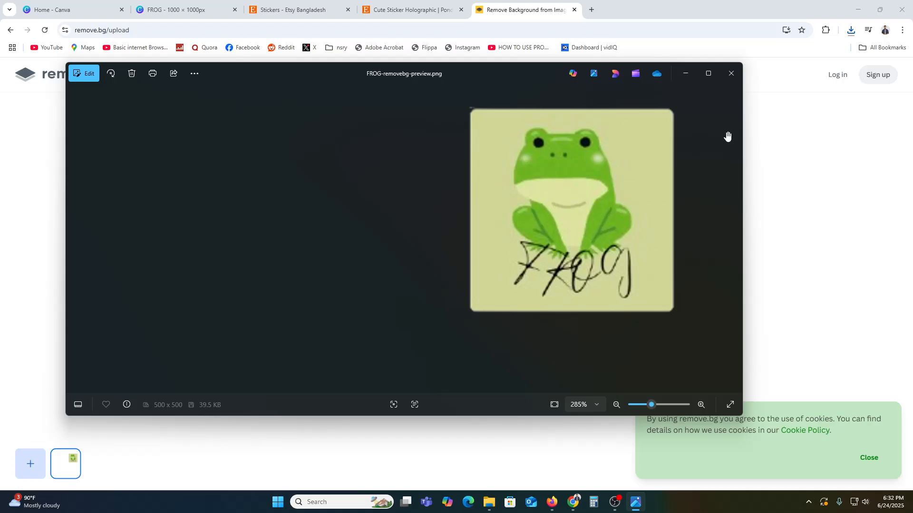
{"action": "left_click", "coordinate": [731, 74]}
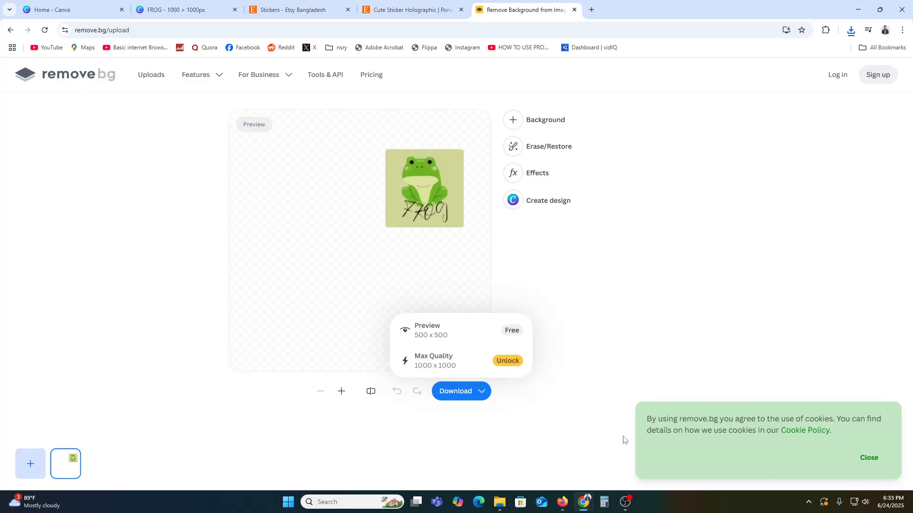
Switch to File Explorer and open the Downloads folder
{"action": "left_click", "coordinate": [499, 502]}
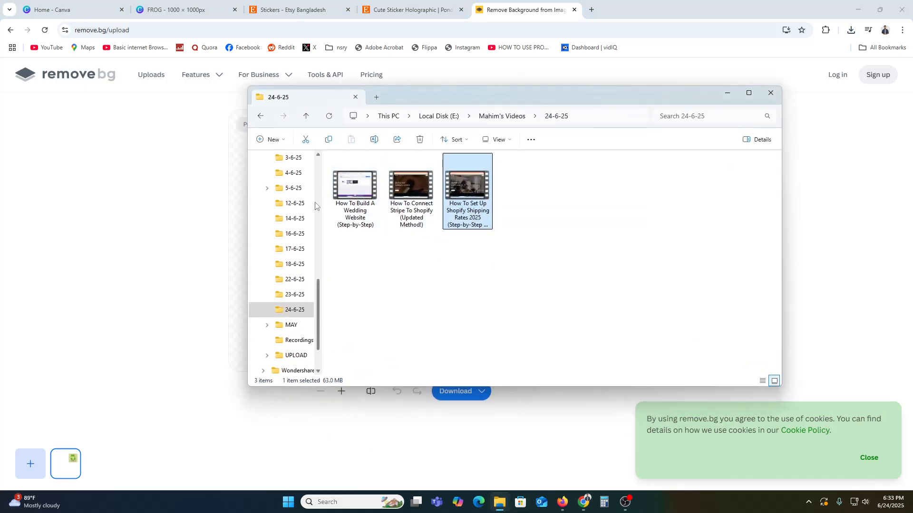
{"action": "scroll", "coordinate": [295, 206], "scroll_direction": "up", "scroll_amount": 10}
{"action": "left_click", "coordinate": [273, 188]}
Compress the FROG-removebg-preview and FROG images together into one ZIP file, keeping the suggested file name
{"action": "left_click", "coordinate": [393, 206]}
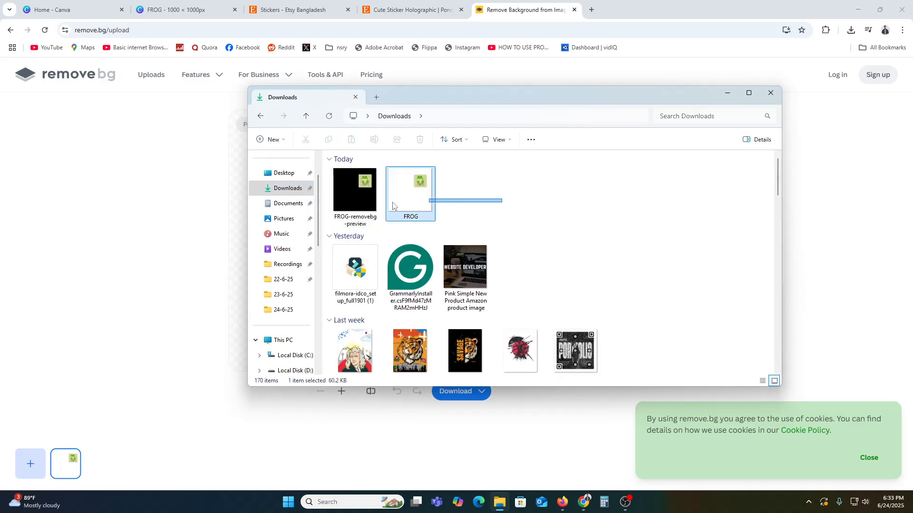
{"action": "right_click", "coordinate": [384, 196]}
{"action": "left_click", "coordinate": [526, 198]}
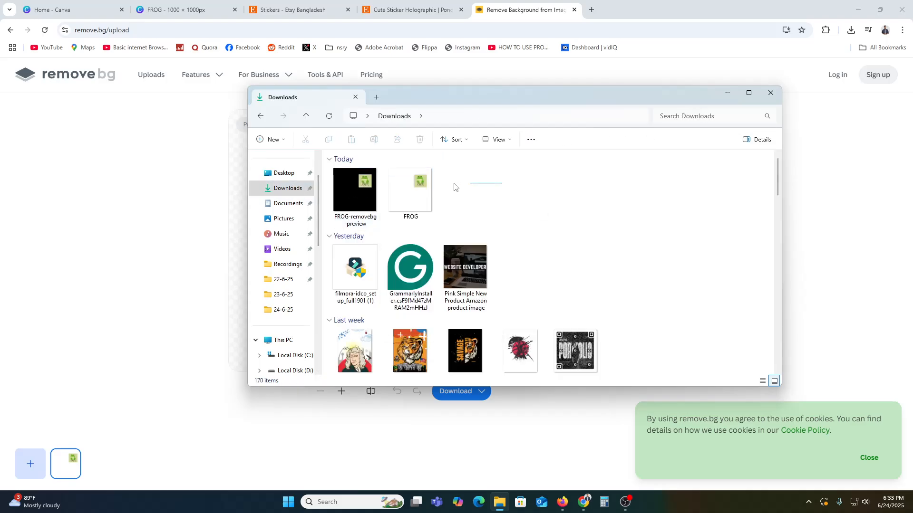
{"action": "left_click_drag", "start_coordinate": [454, 187], "coordinate": [341, 189]}
{"action": "right_click", "coordinate": [341, 190]}
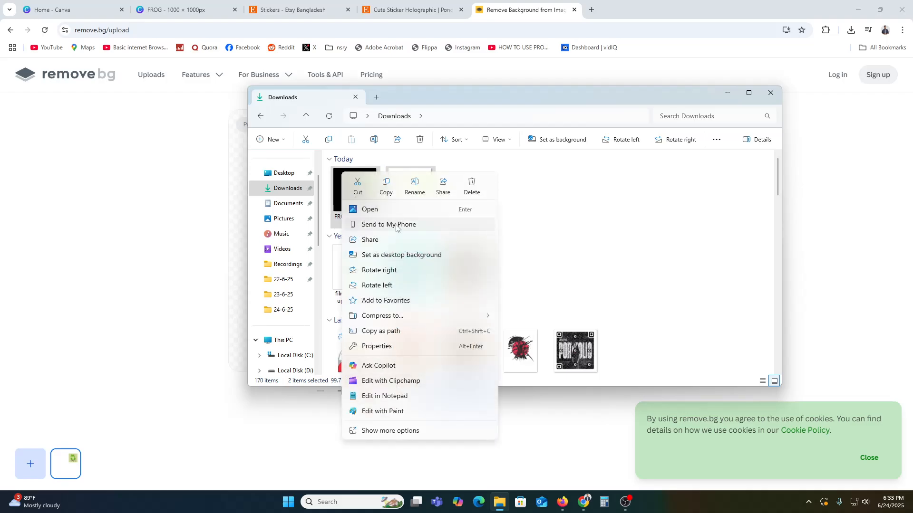
{"action": "mouse_move", "coordinate": [394, 318]}
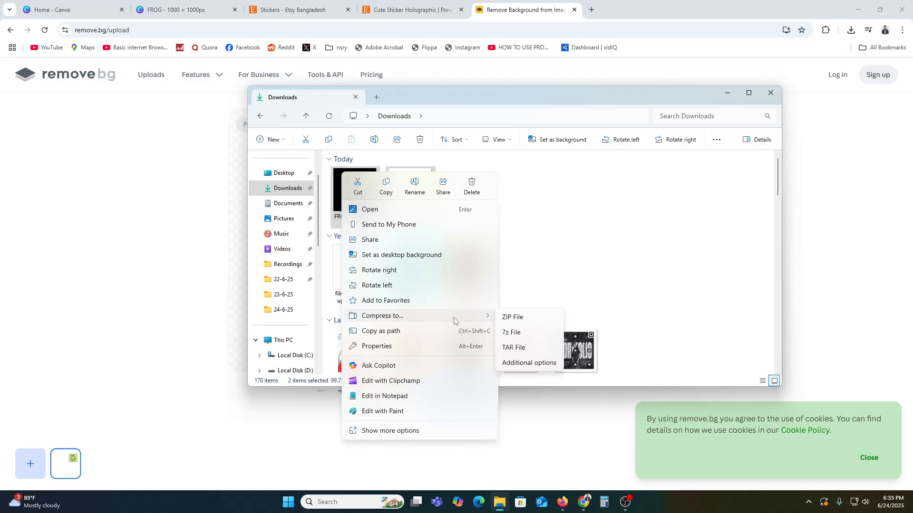
{"action": "left_click", "coordinate": [513, 317]}
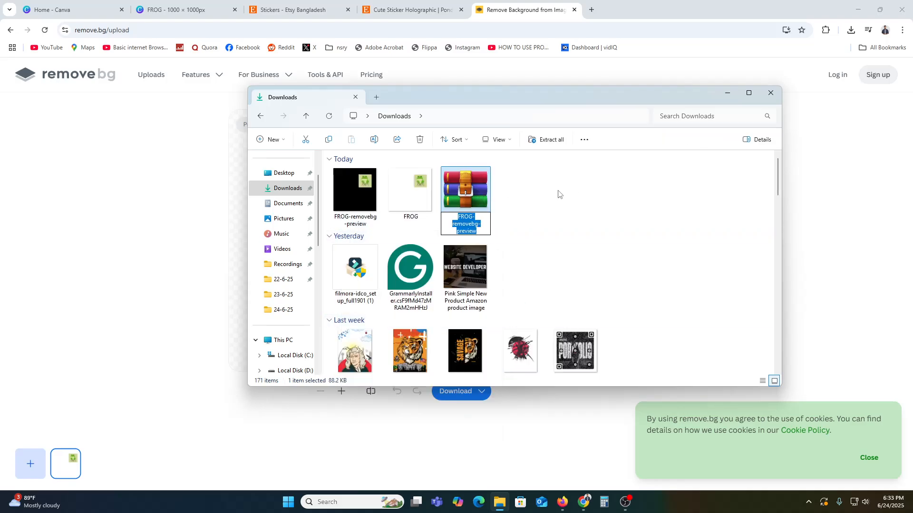
{"action": "left_click", "coordinate": [558, 194]}
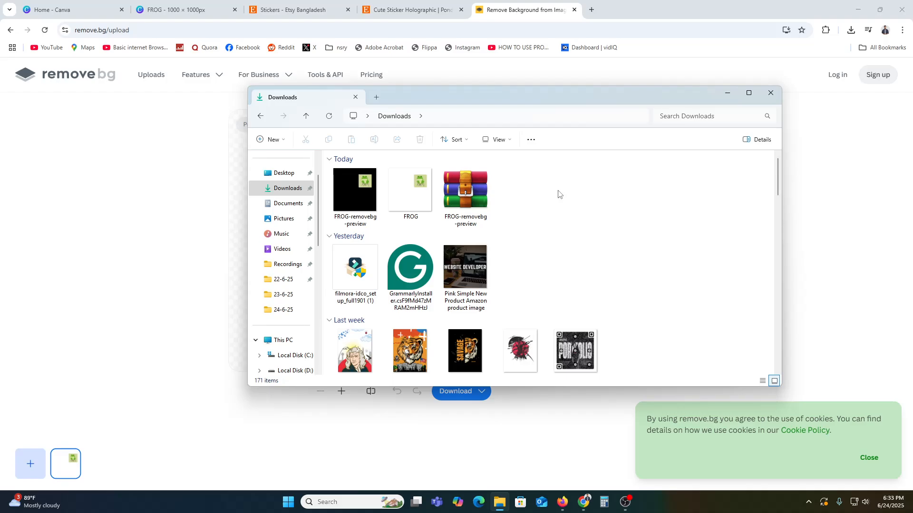
Switch back to the browser and go to the open Cute Sticker Holographic listing on Etsy
{"action": "left_click", "coordinate": [385, 6]}
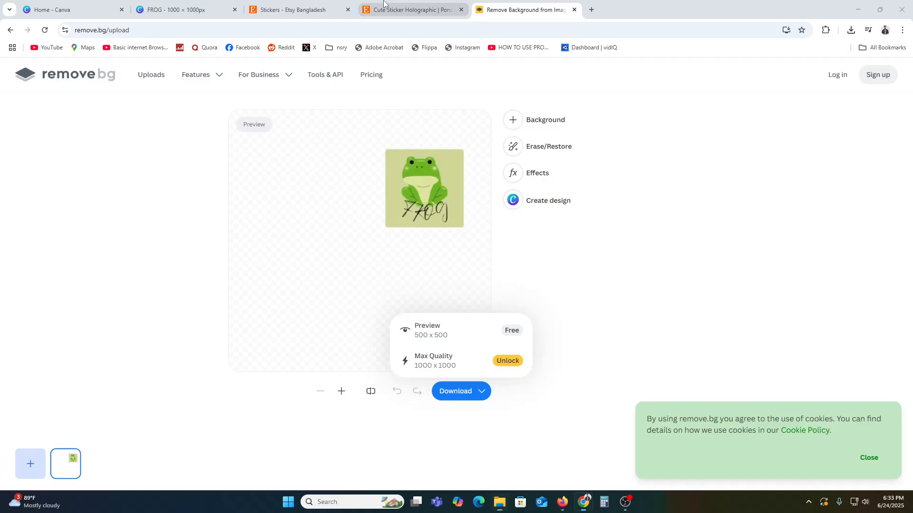